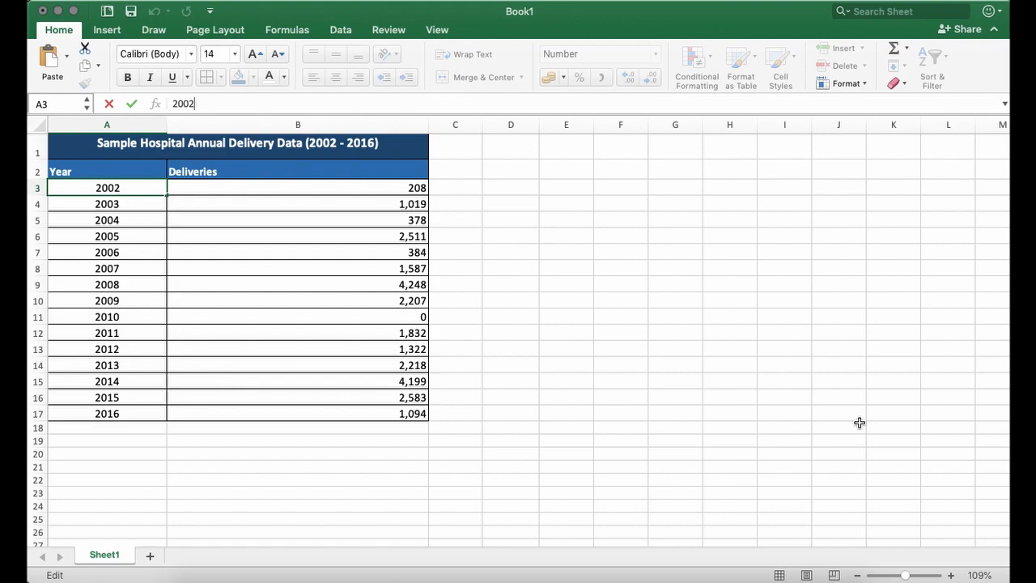
- Examine the annual delivery table's title, Year and Deliveries columns, and the yearly values from 2002 to 2016
{"action": "key", "text": "Escape"}
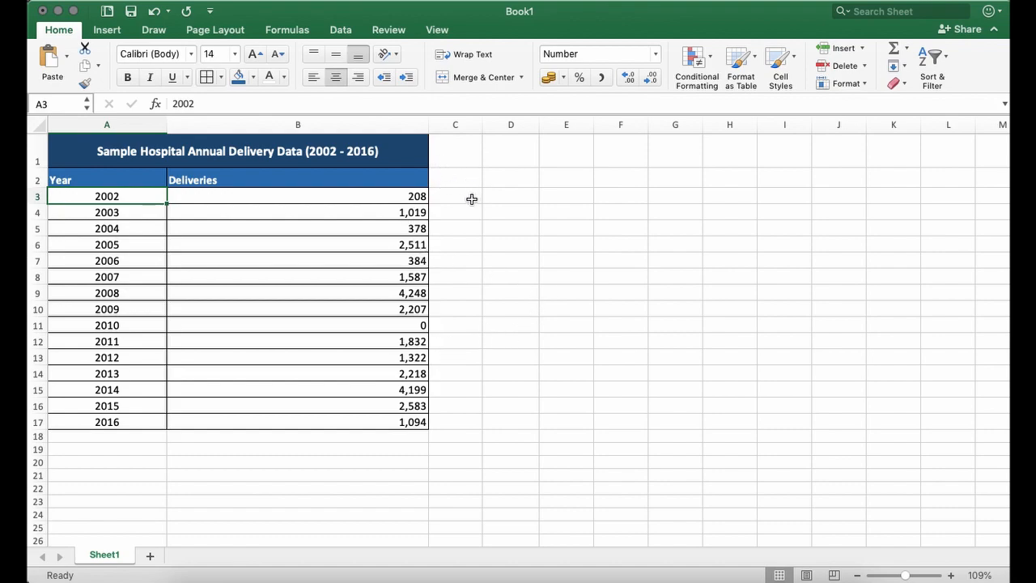
{"action": "left_click", "coordinate": [401, 164]}
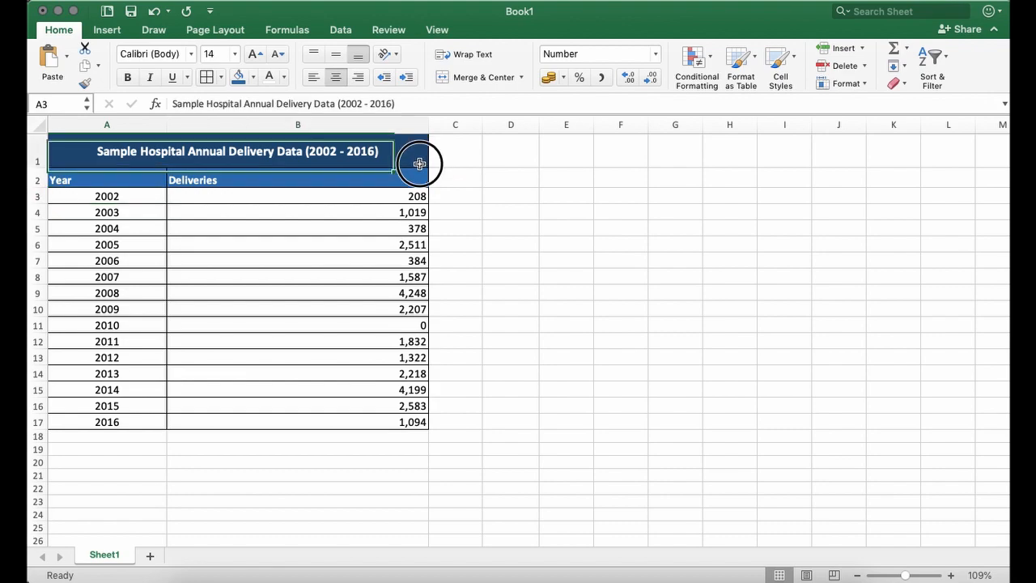
{"action": "left_click", "coordinate": [402, 198], "text": "shift"}
{"action": "left_click_drag", "start_coordinate": [402, 199], "coordinate": [417, 426]}
{"action": "left_click", "coordinate": [442, 180]}
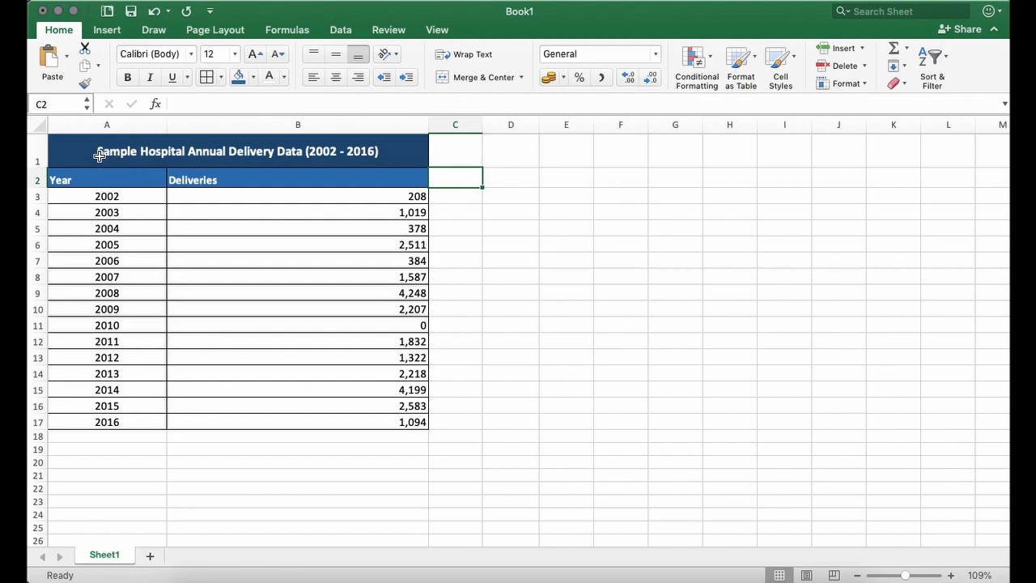
{"action": "left_click", "coordinate": [312, 162]}
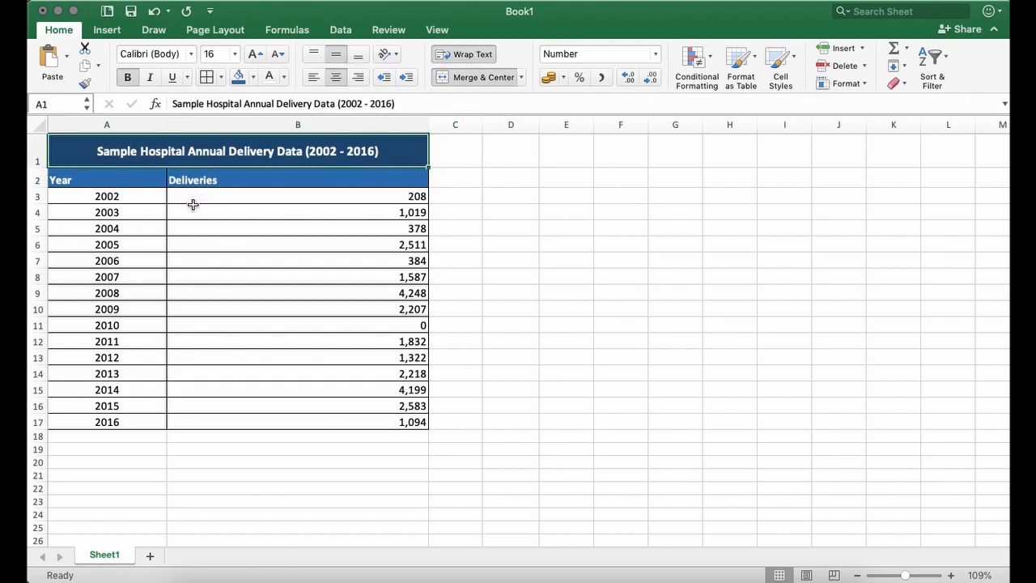
{"action": "left_click", "coordinate": [111, 197]}
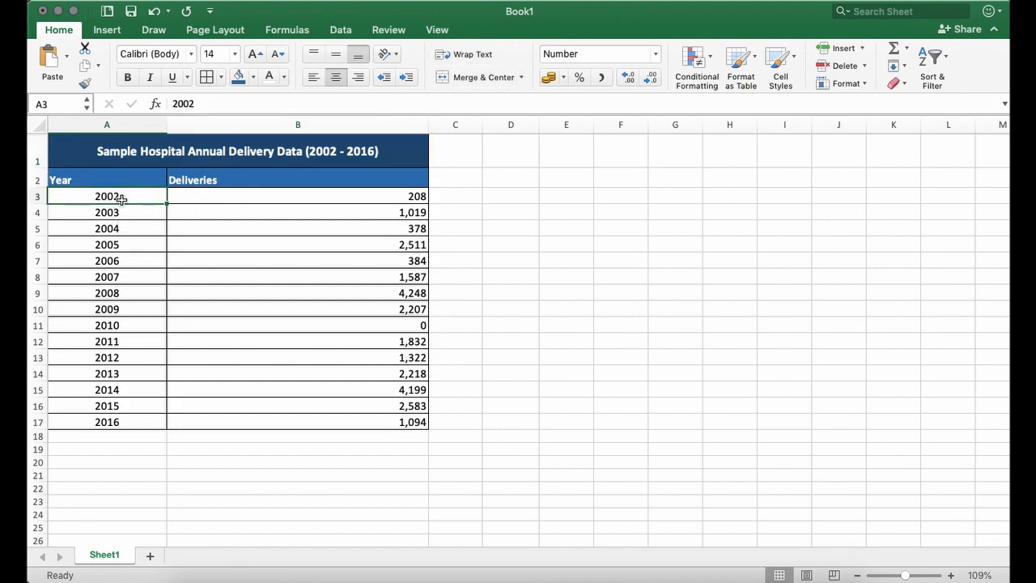
{"action": "left_click", "coordinate": [237, 199]}
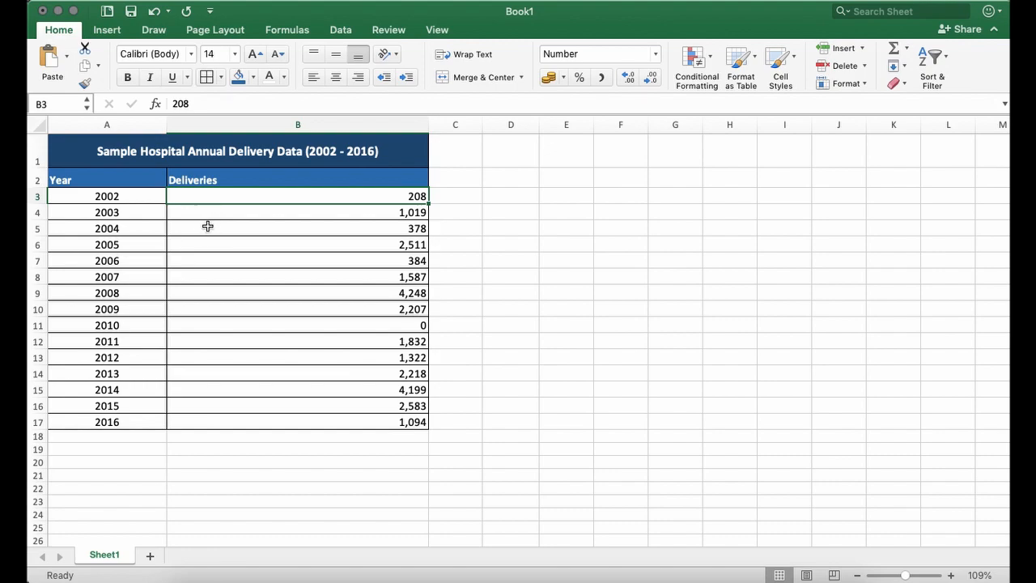
{"action": "left_click", "coordinate": [160, 215]}
{"action": "left_click", "coordinate": [170, 230]}
{"action": "left_click", "coordinate": [129, 215]}
{"action": "left_click", "coordinate": [133, 241]}
{"action": "left_click", "coordinate": [115, 322]}
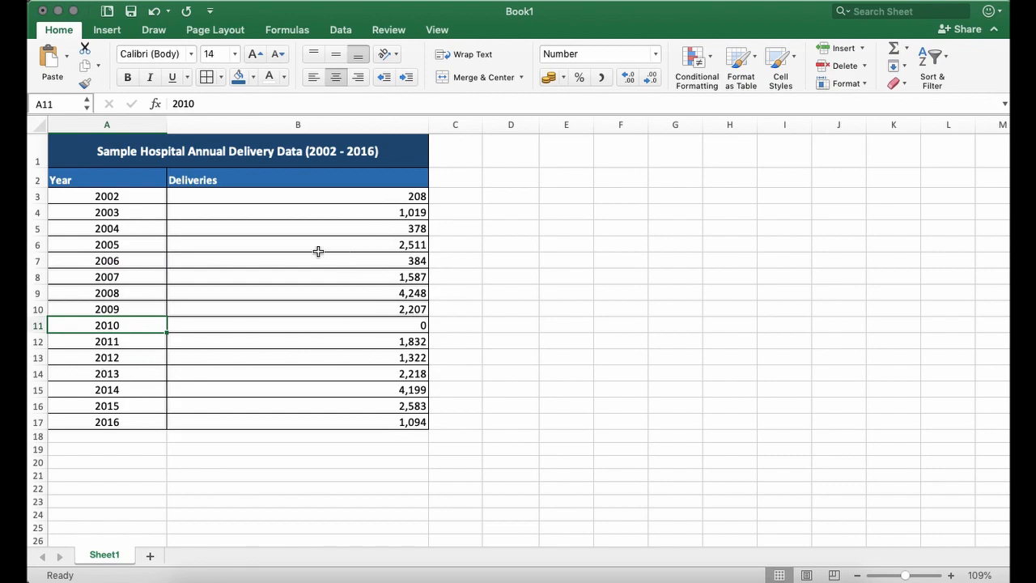
{"action": "left_click", "coordinate": [508, 232]}
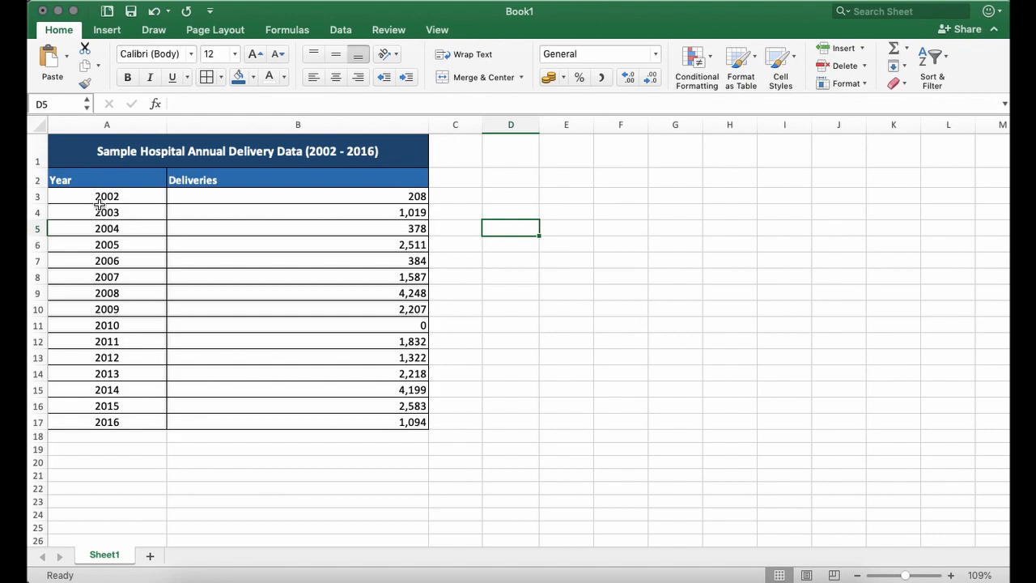
- Insert the recommended Clustered Column chart for the Year and Deliveries data in A2:B17
{"action": "left_click", "coordinate": [59, 173]}
{"action": "left_click_drag", "start_coordinate": [60, 173], "coordinate": [413, 422]}
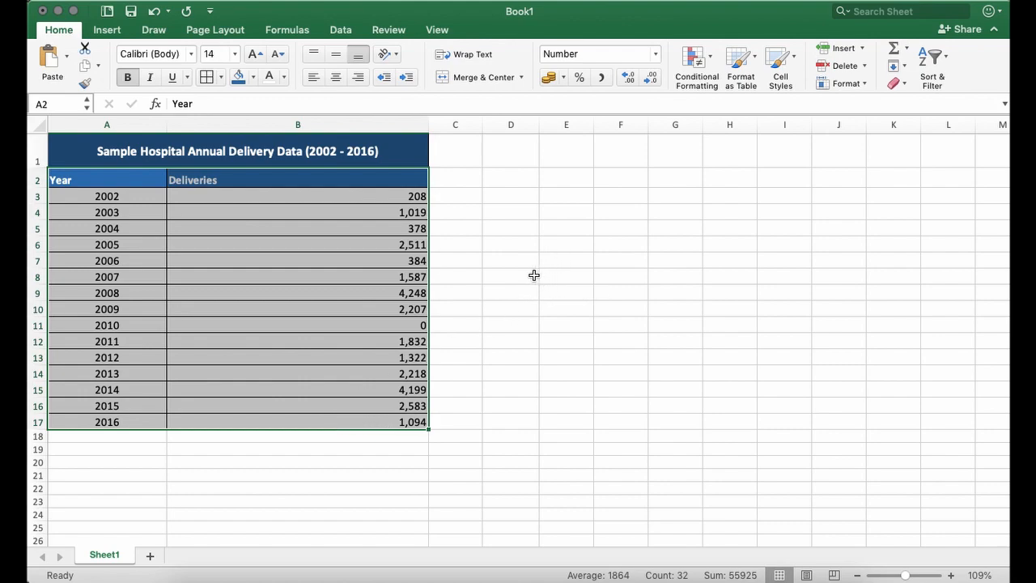
{"action": "left_click", "coordinate": [107, 33]}
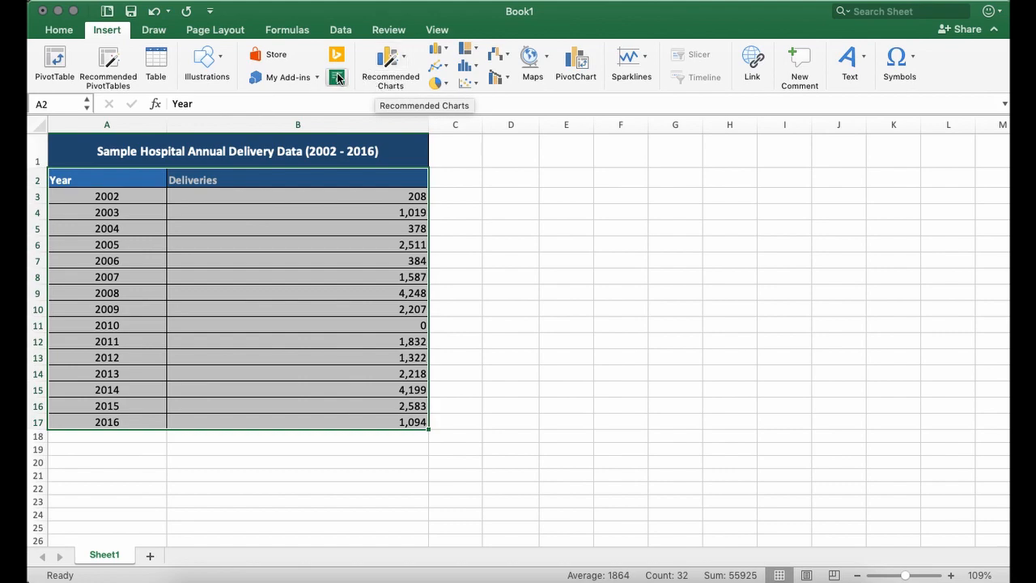
{"action": "left_click", "coordinate": [107, 32]}
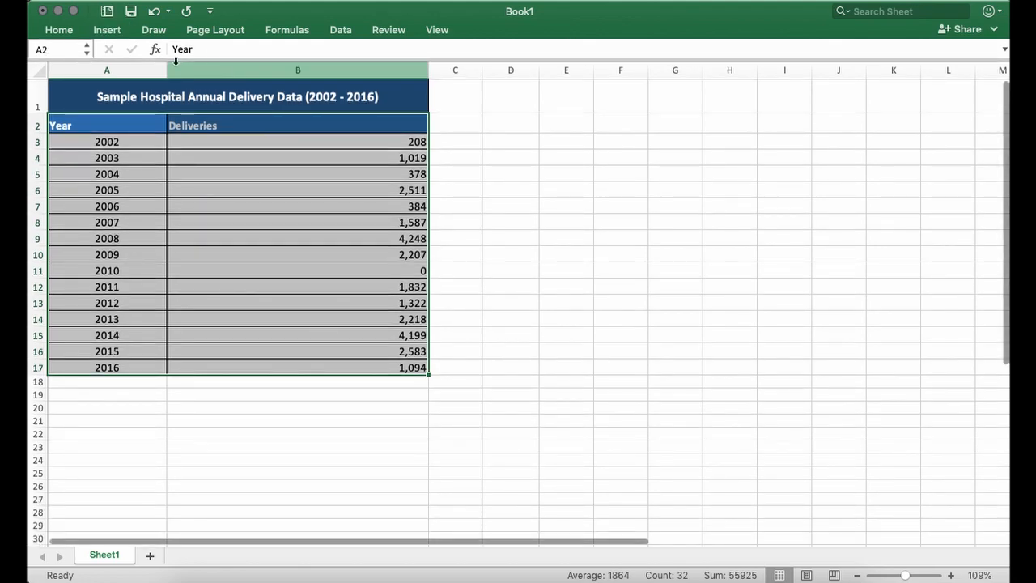
{"action": "left_click", "coordinate": [107, 31]}
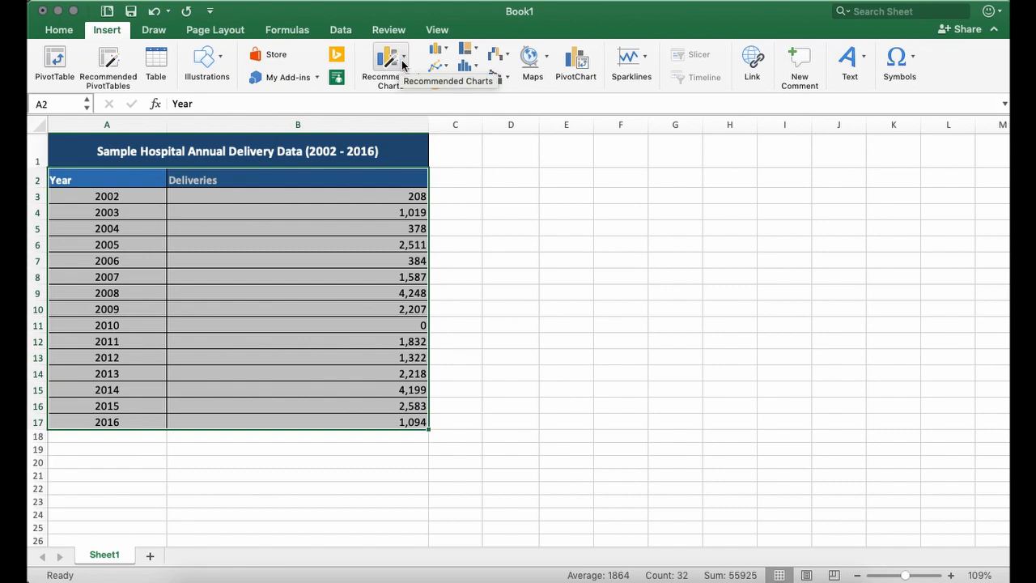
{"action": "left_click", "coordinate": [400, 65]}
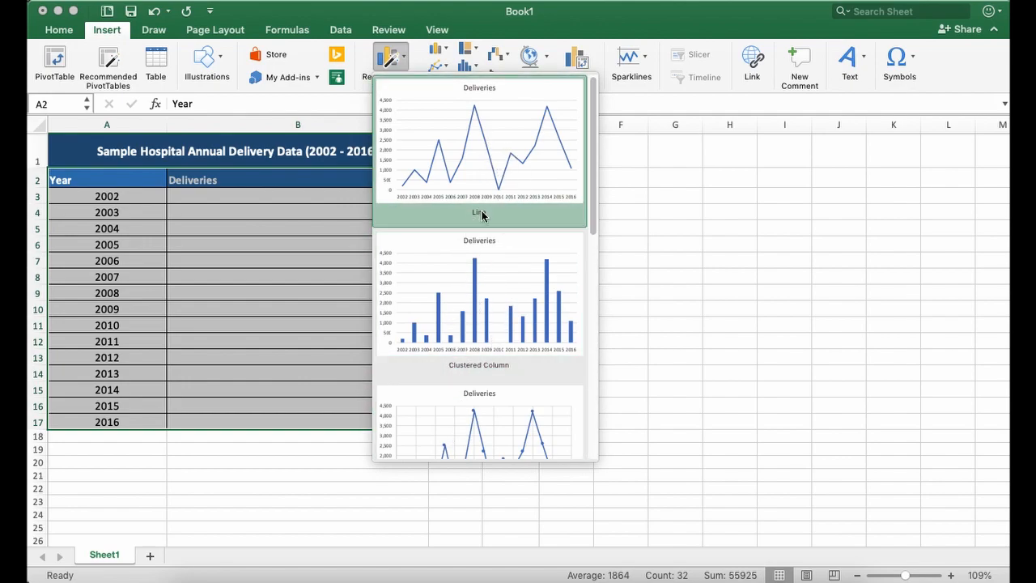
{"action": "left_click", "coordinate": [463, 304]}
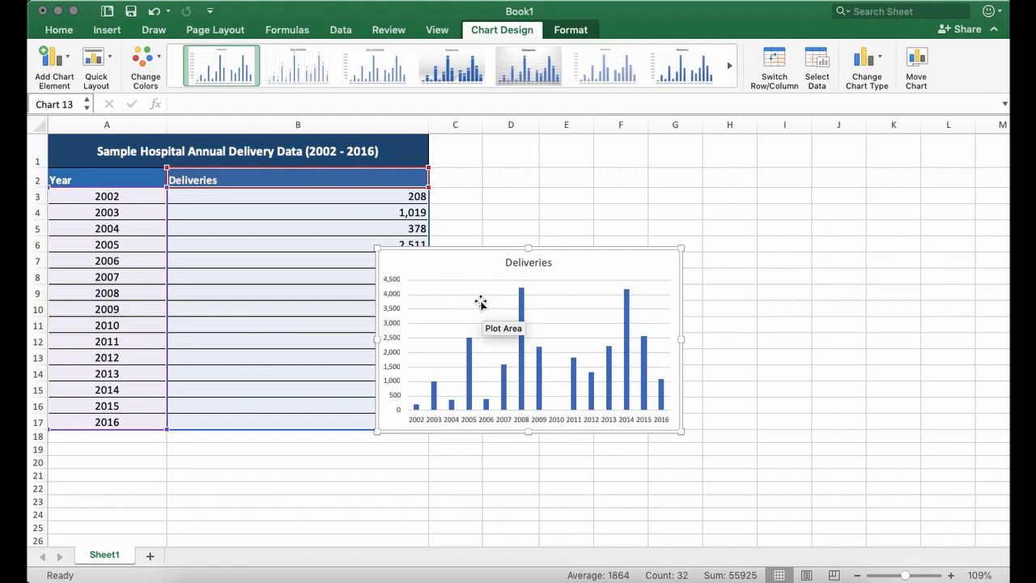
- Move the Deliveries column chart into the empty cells beside the table and delete it
{"action": "left_click_drag", "start_coordinate": [490, 251], "coordinate": [603, 186]}
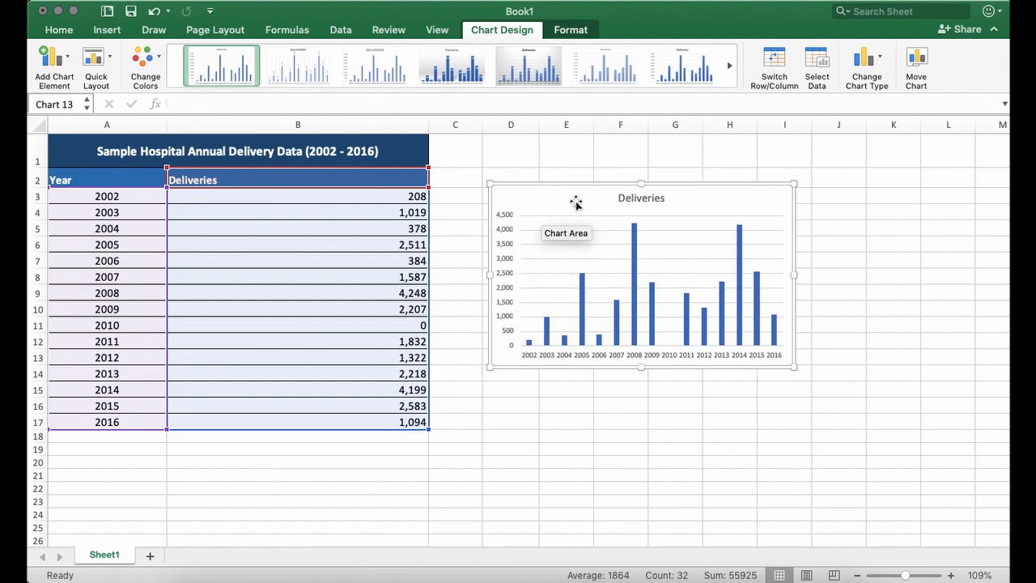
{"action": "left_click_drag", "start_coordinate": [592, 203], "coordinate": [593, 206]}
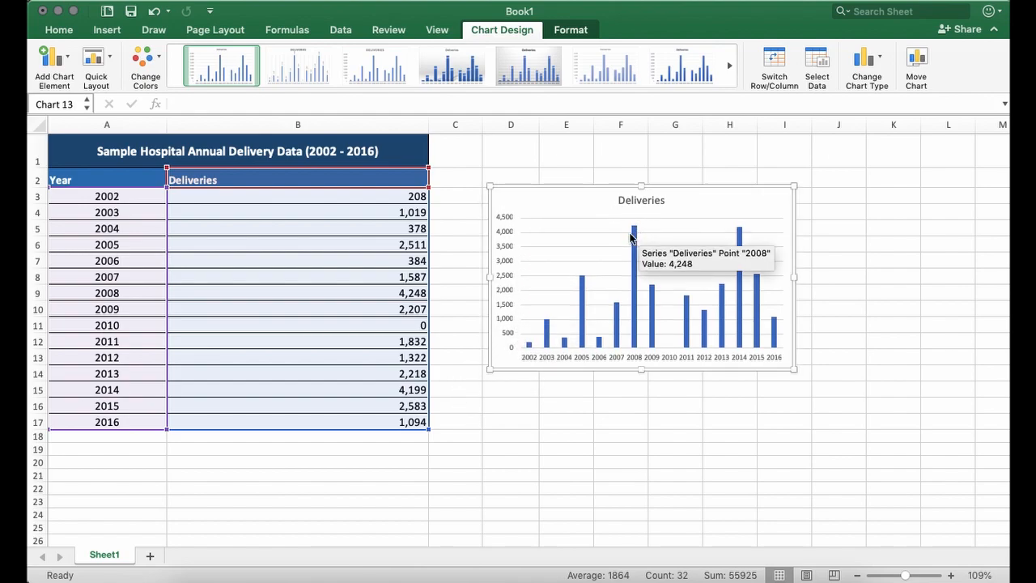
{"action": "key", "text": "Delete"}
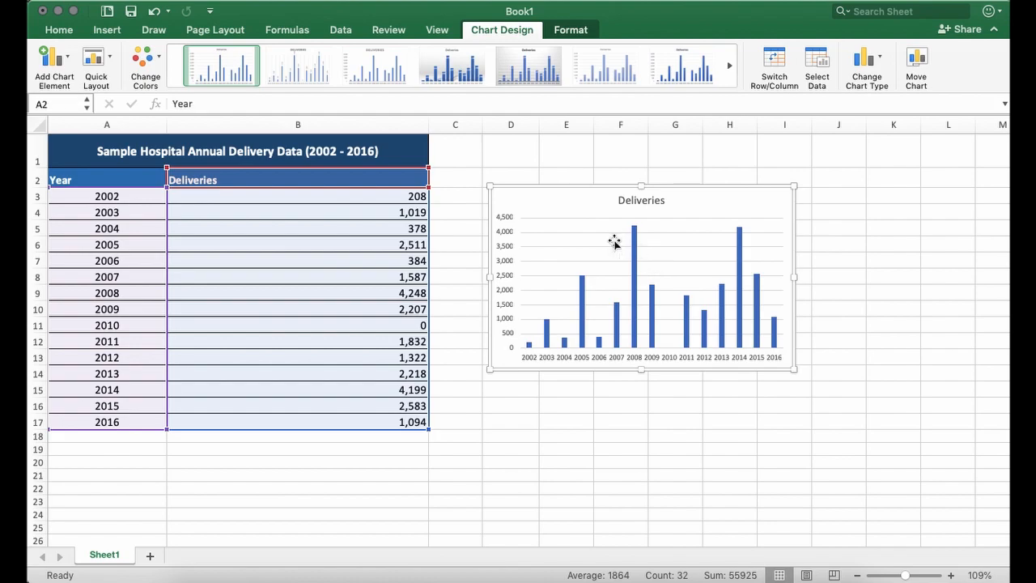
{"action": "left_click", "coordinate": [604, 201]}
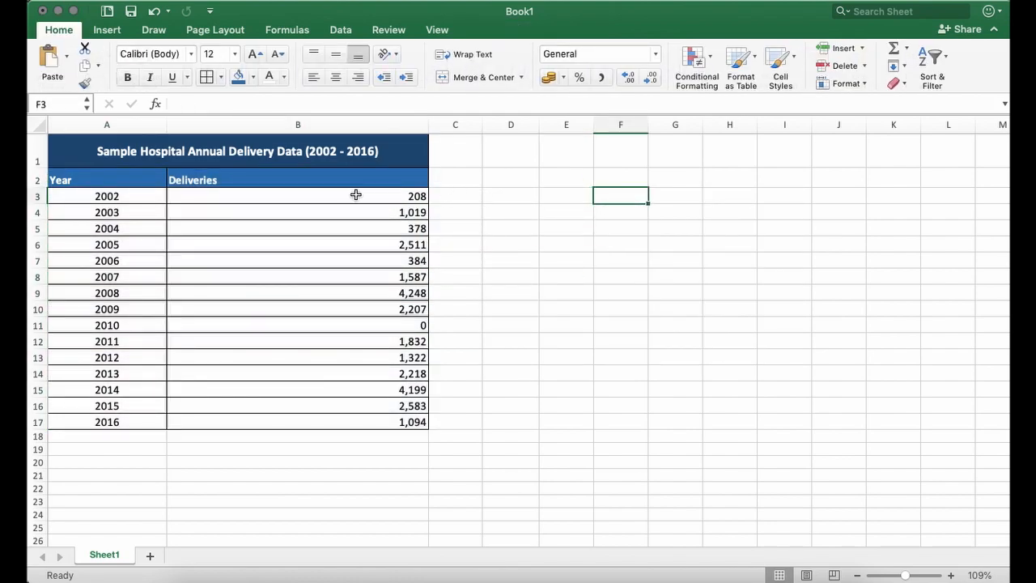
- Select the Year and Deliveries data with its headers, A2:B17, as the source for a new chart
{"action": "left_click", "coordinate": [110, 175]}
{"action": "left_click_drag", "start_coordinate": [110, 178], "coordinate": [353, 421]}
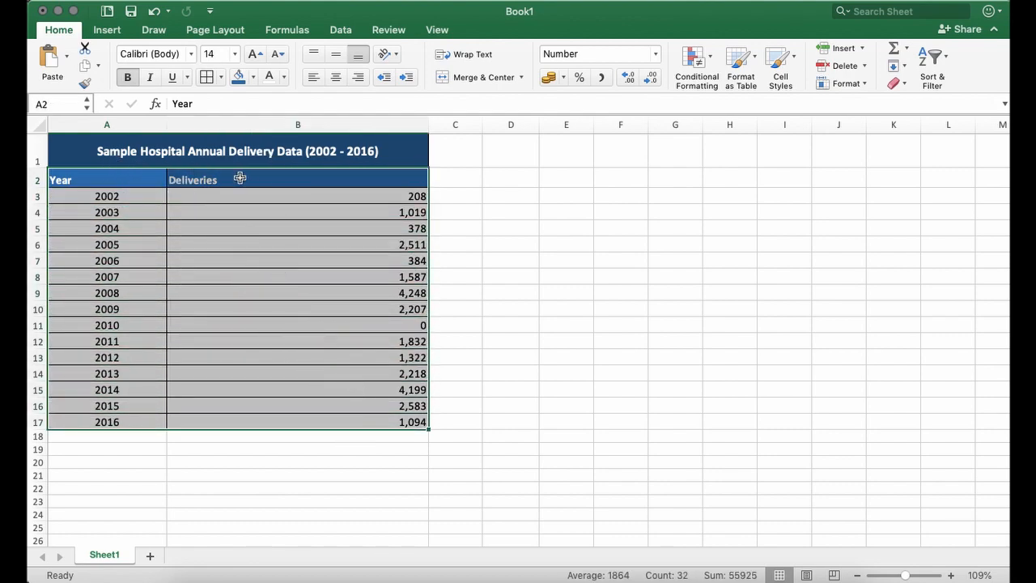
{"action": "left_click", "coordinate": [106, 32]}
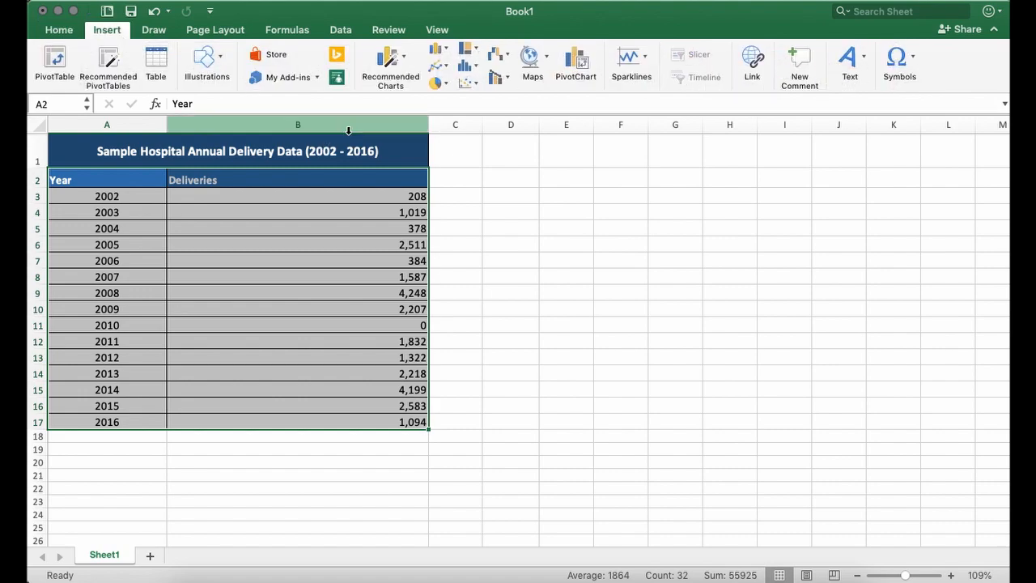
- Examine the available column, line, pie, statistical and scatter chart types for the selected data
{"action": "left_click", "coordinate": [438, 50]}
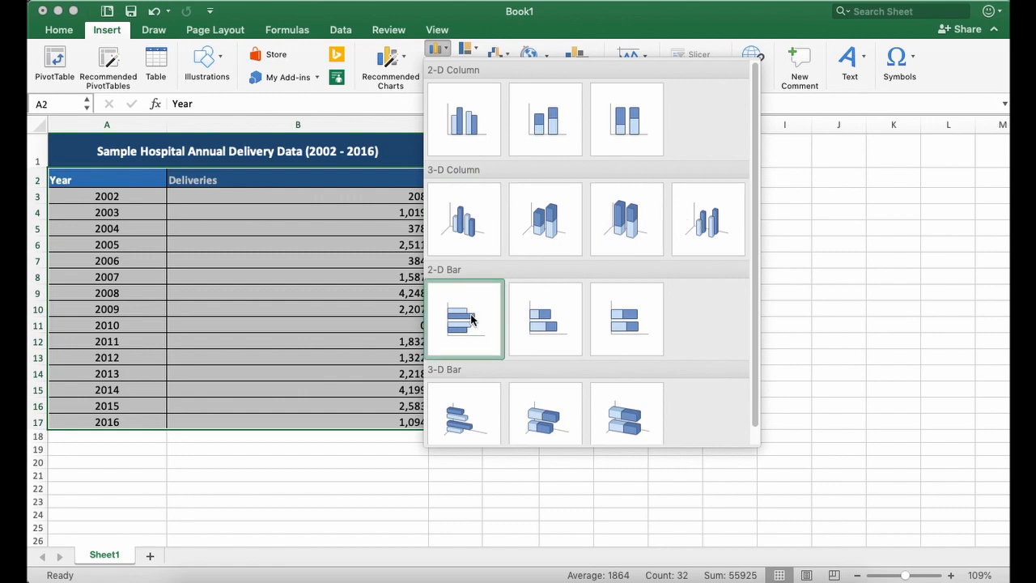
{"action": "left_click", "coordinate": [442, 53]}
{"action": "left_click", "coordinate": [443, 66]}
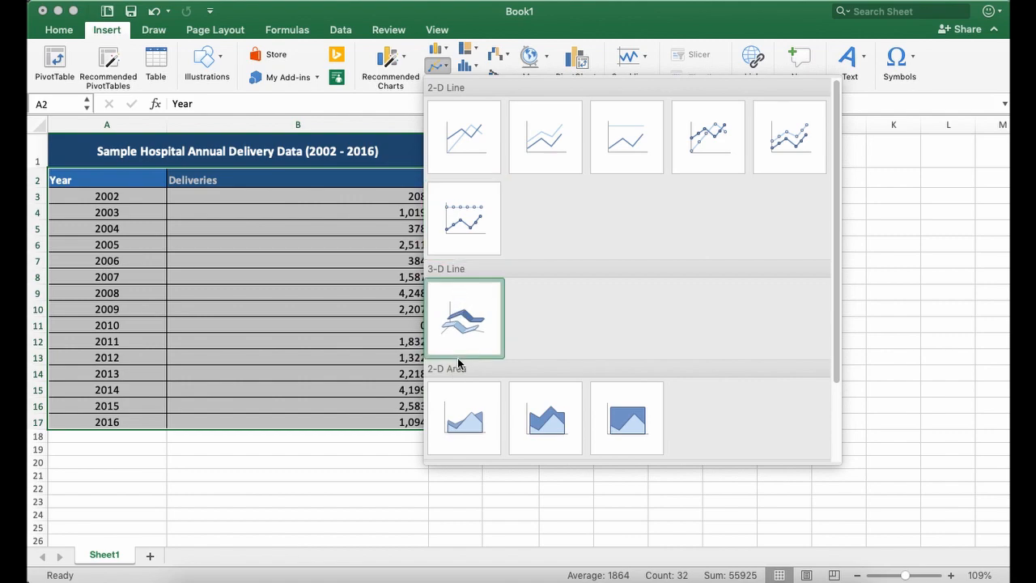
{"action": "left_click", "coordinate": [438, 67]}
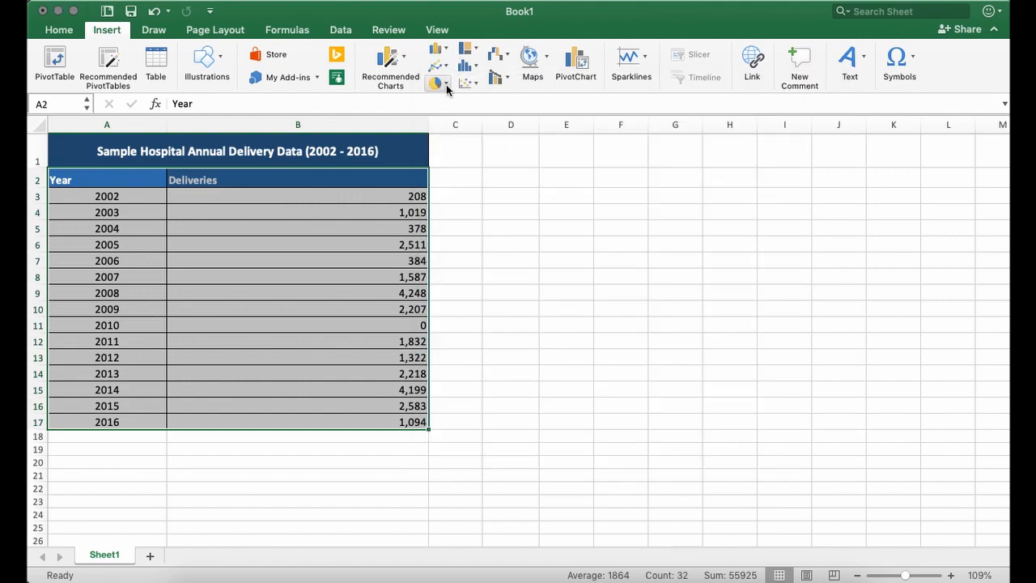
{"action": "left_click", "coordinate": [442, 84]}
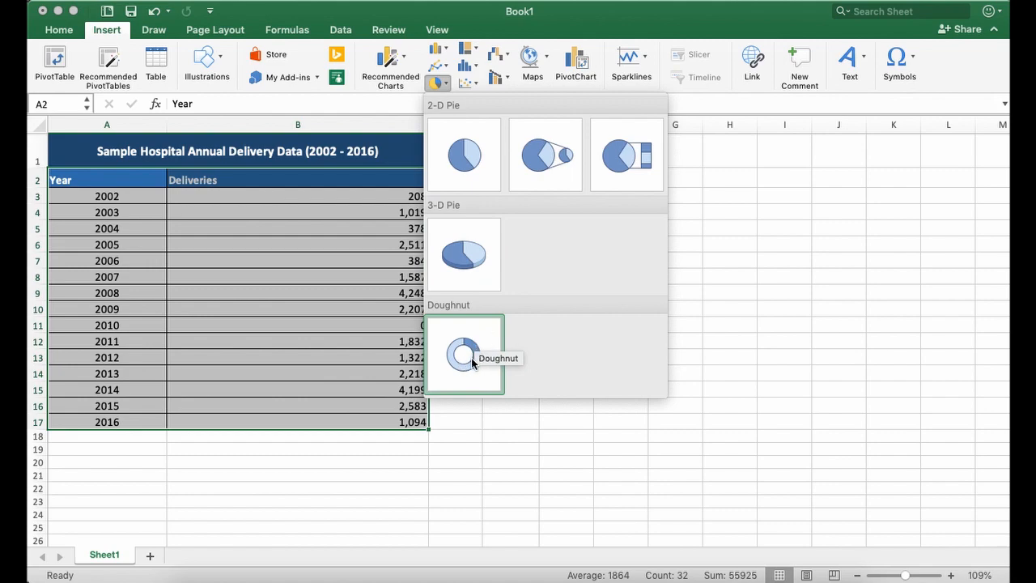
{"action": "left_click", "coordinate": [469, 55]}
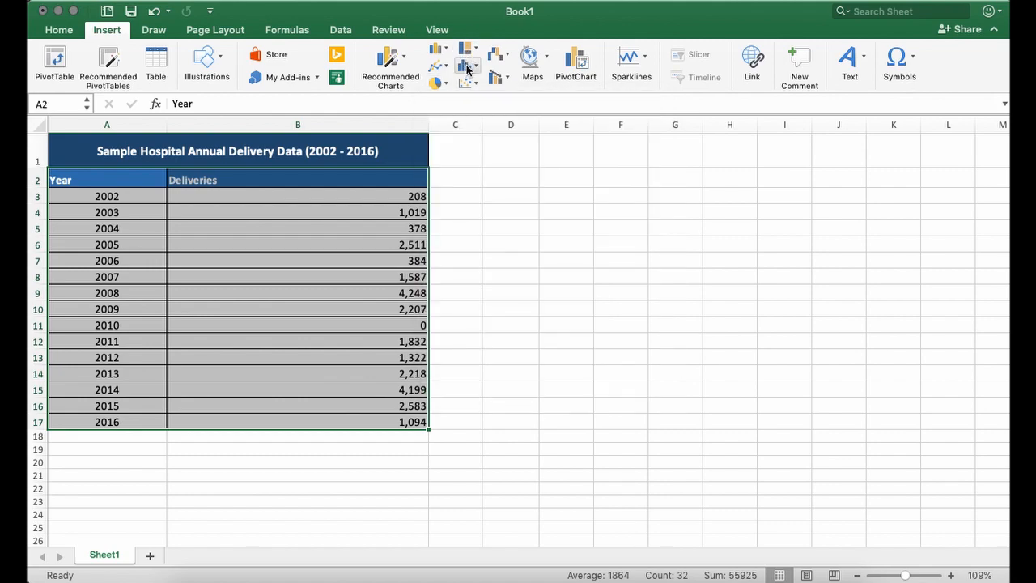
{"action": "left_click", "coordinate": [467, 68]}
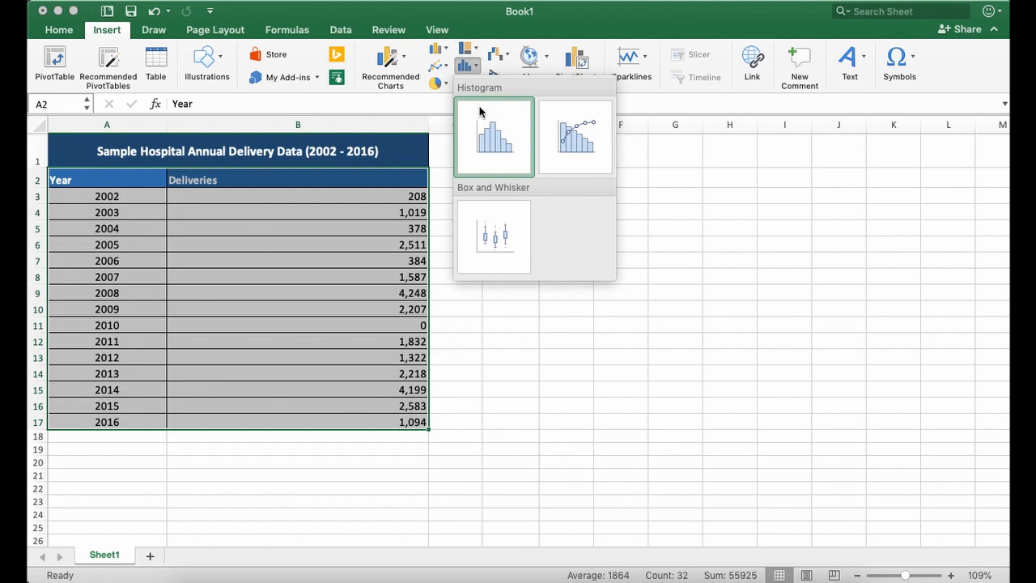
{"action": "left_click", "coordinate": [468, 84]}
{"action": "left_click", "coordinate": [469, 85]}
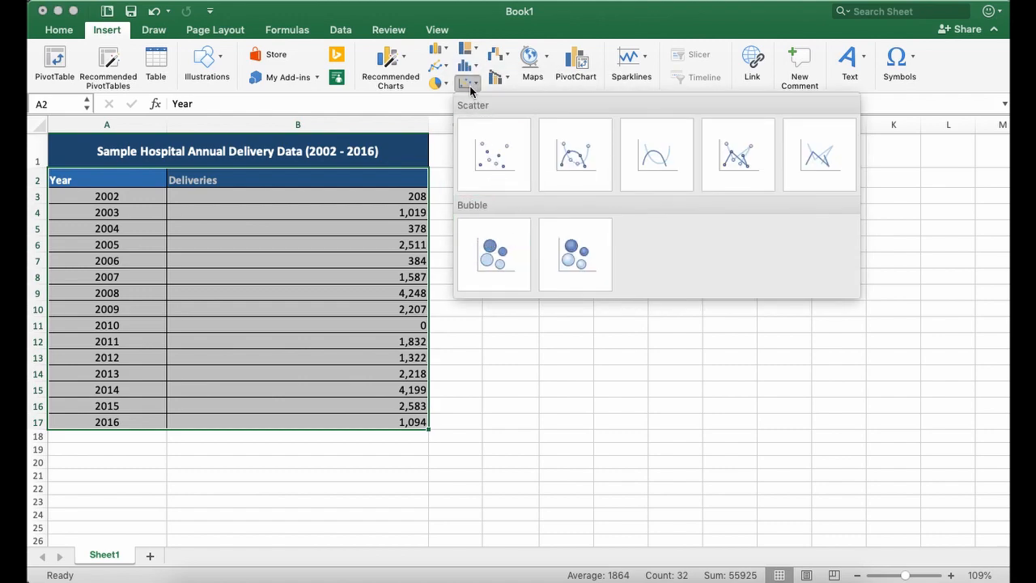
{"action": "left_click", "coordinate": [469, 83]}
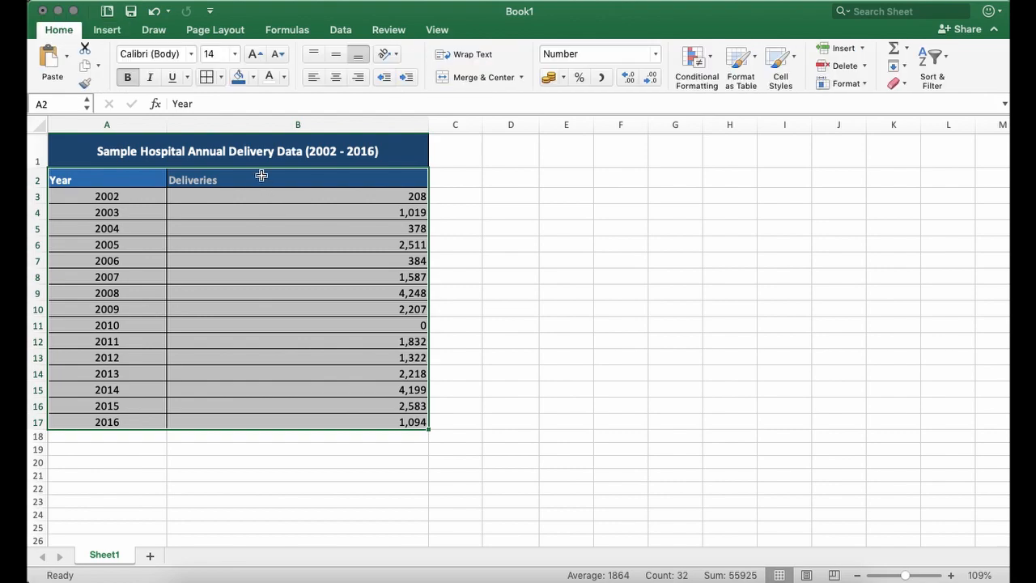
- Insert a 2-D Clustered Column chart from the selected data and move it into the empty cells beside the table
{"action": "left_click", "coordinate": [107, 29]}
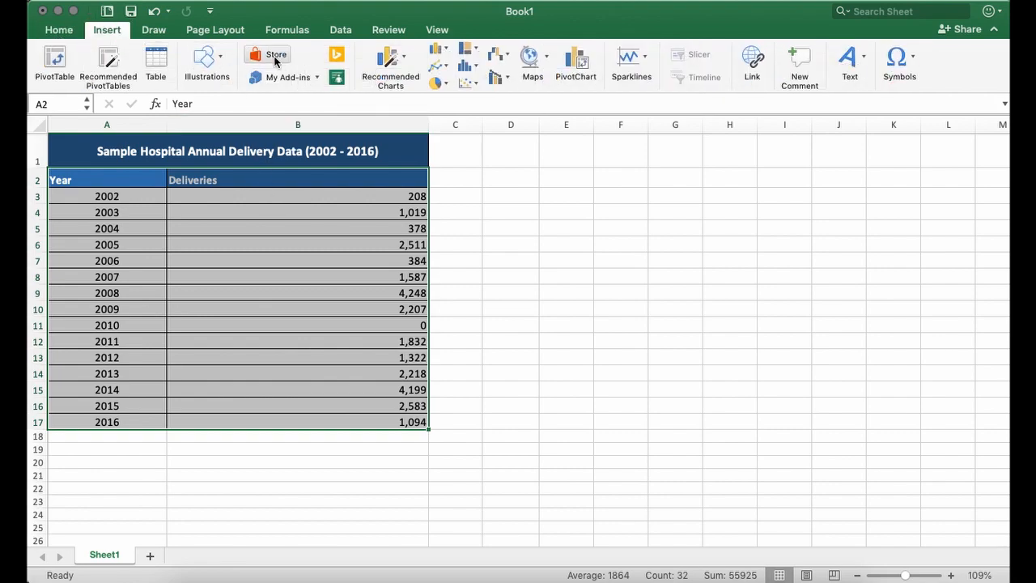
{"action": "left_click", "coordinate": [437, 48]}
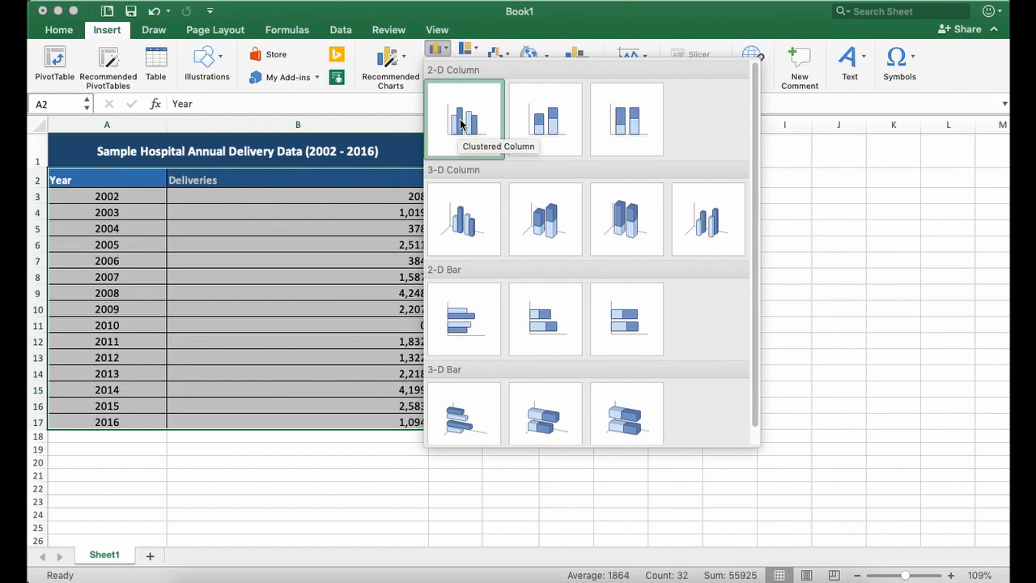
{"action": "left_click", "coordinate": [466, 124]}
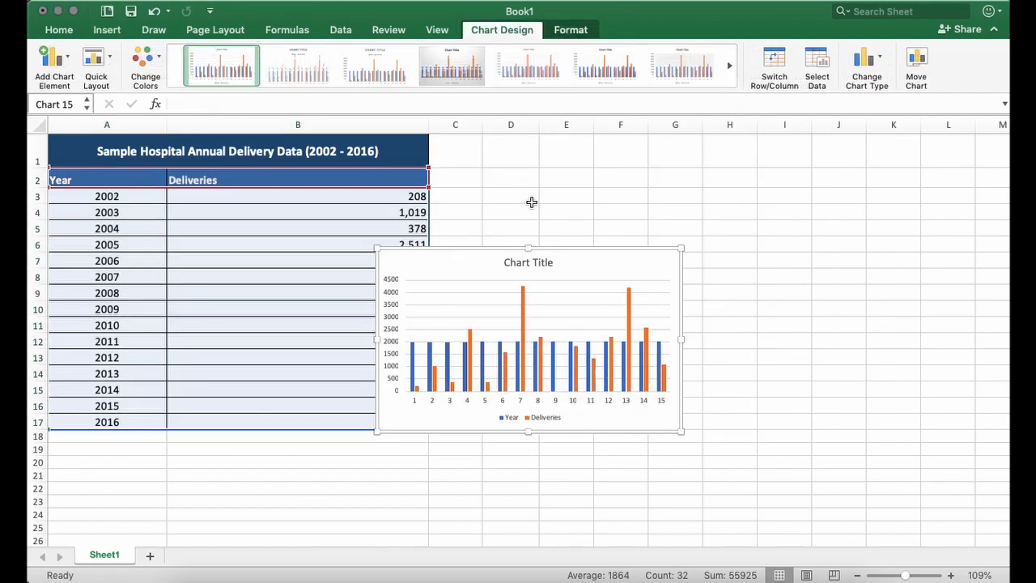
{"action": "left_click_drag", "start_coordinate": [592, 267], "coordinate": [733, 199]}
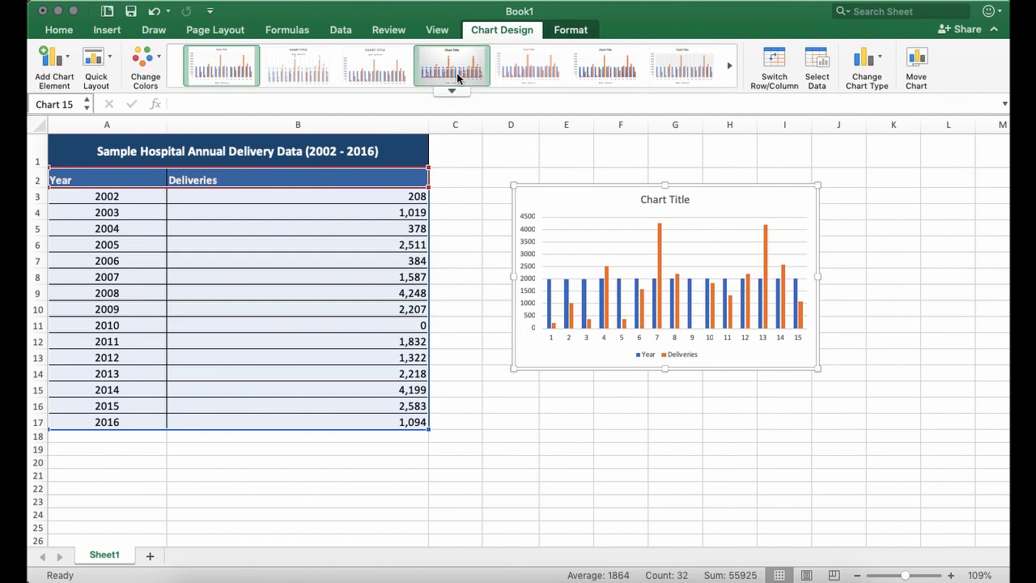
{"action": "left_click", "coordinate": [570, 31]}
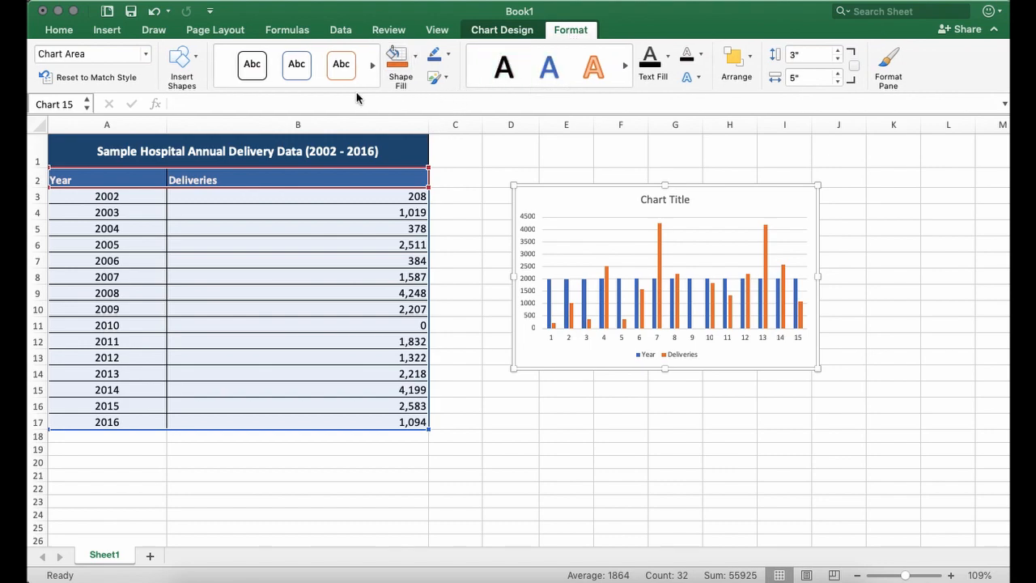
{"action": "left_click", "coordinate": [502, 30]}
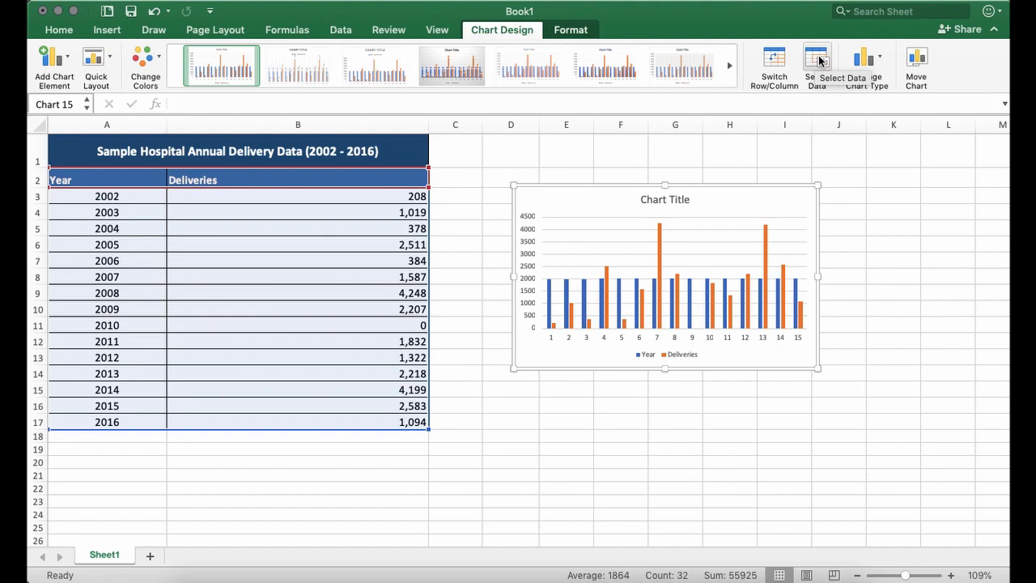
{"action": "right_click", "coordinate": [597, 210]}
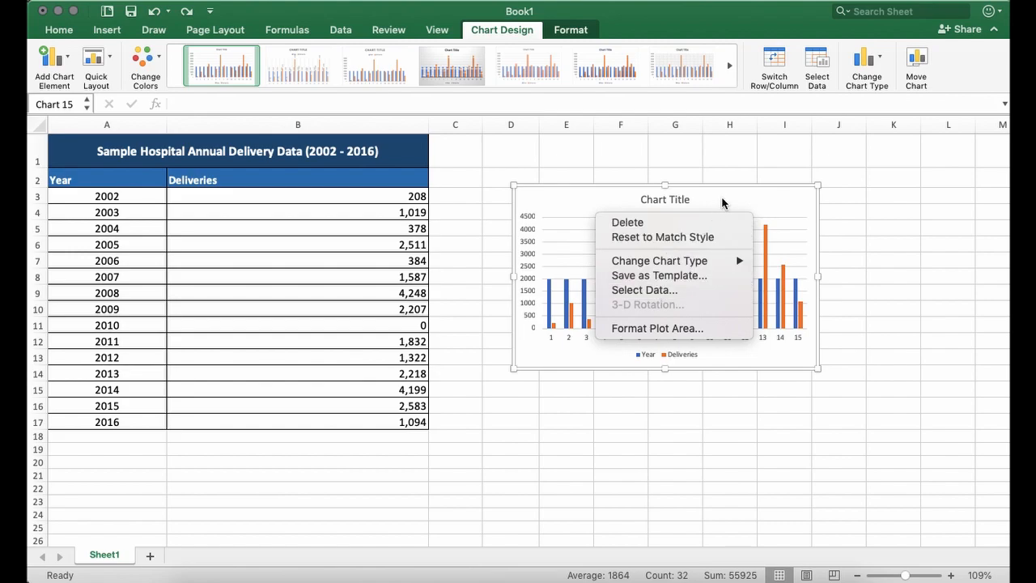
{"action": "left_click", "coordinate": [789, 32]}
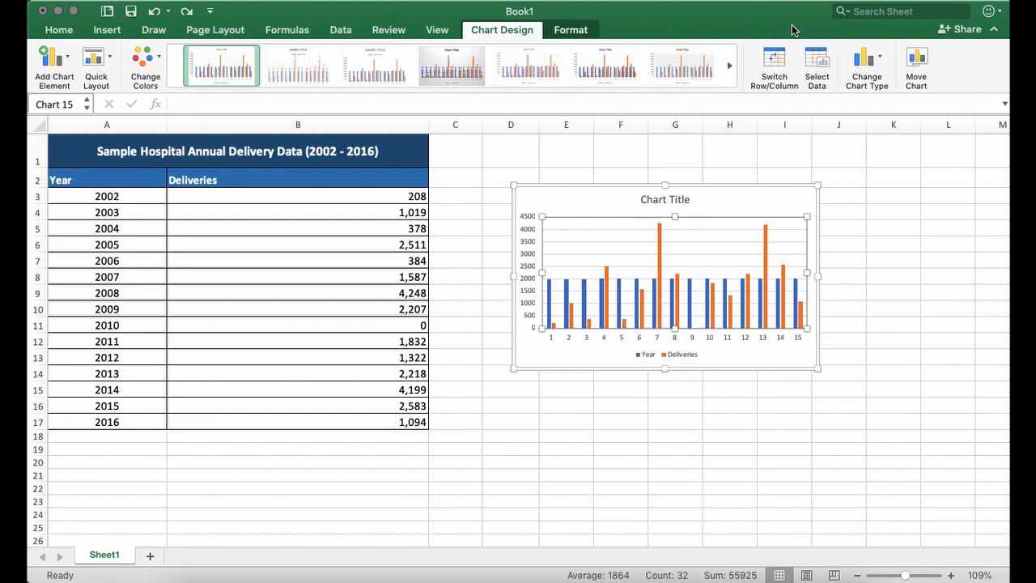
- Open the data source settings of the column chart and move the dialog clear of the data table
{"action": "left_click", "coordinate": [730, 198]}
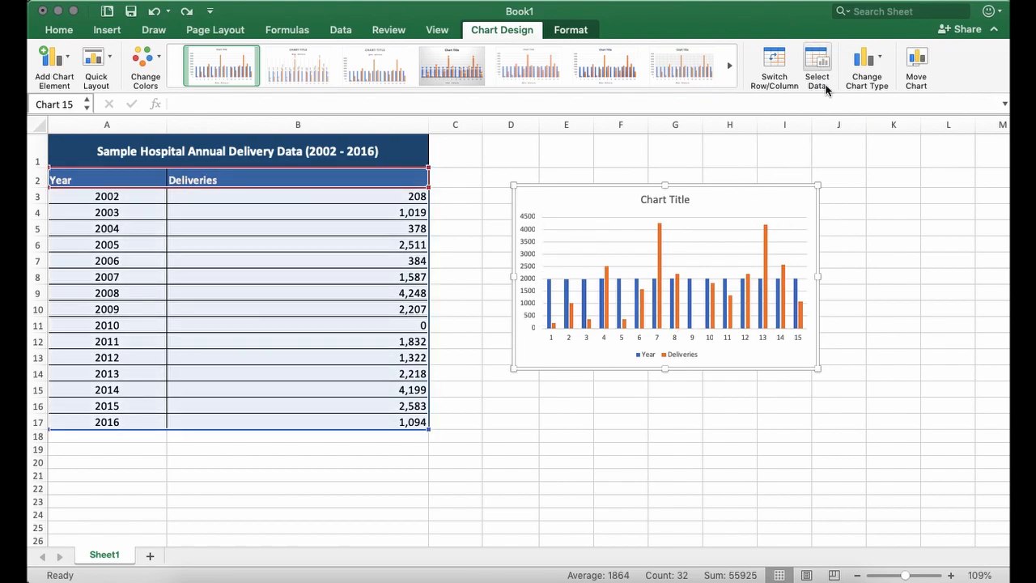
{"action": "left_click", "coordinate": [817, 59]}
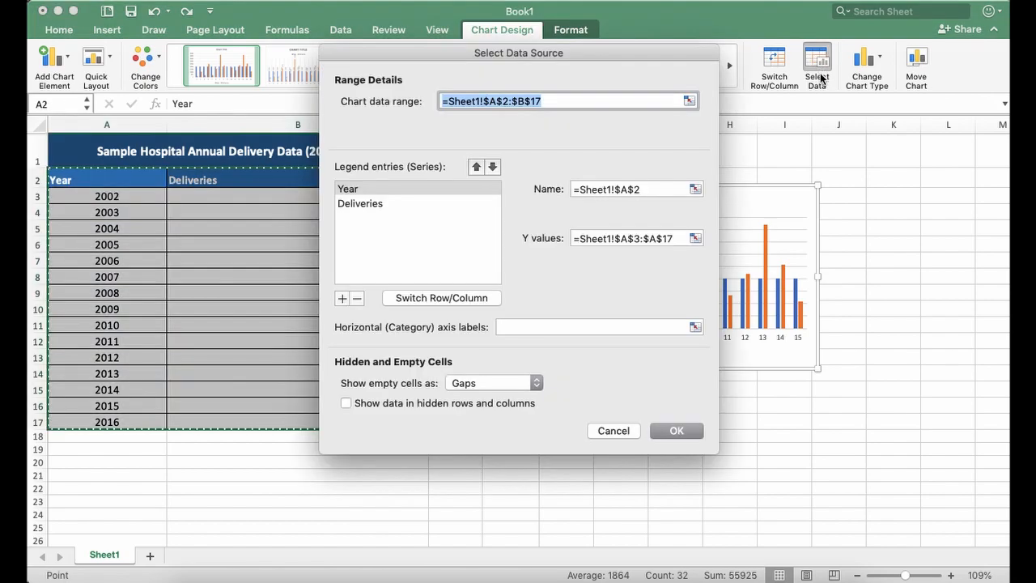
{"action": "left_click_drag", "start_coordinate": [636, 54], "coordinate": [660, 94]}
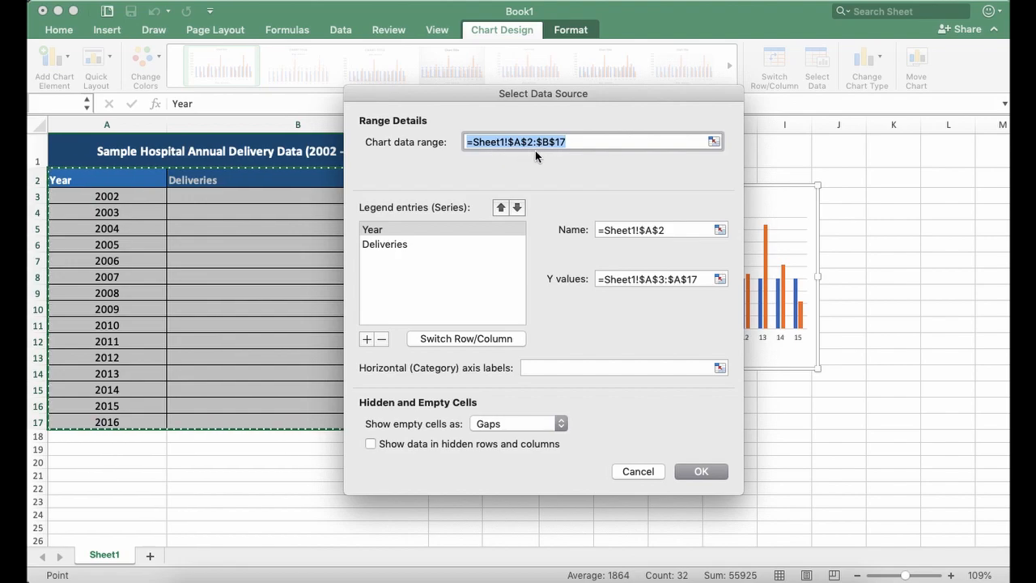
{"action": "left_click_drag", "start_coordinate": [480, 103], "coordinate": [601, 94]}
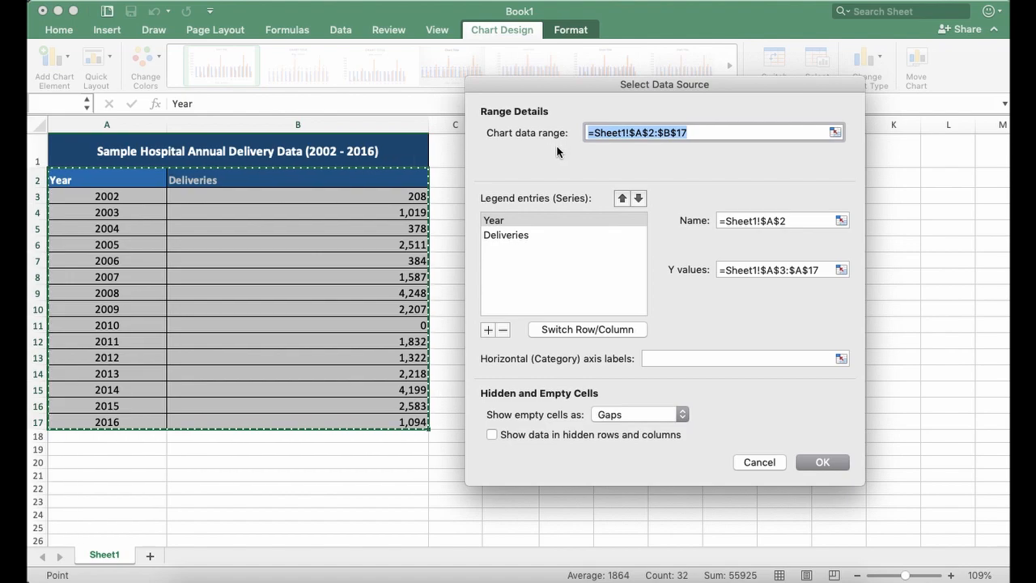
- Examine the parts of the chart data range reference: sheet name, exclamation mark, dollar signs, first cell, colon and last cell
{"action": "left_click", "coordinate": [623, 133]}
{"action": "left_click", "coordinate": [627, 132]}
{"action": "left_click_drag", "start_coordinate": [627, 132], "coordinate": [596, 130]}
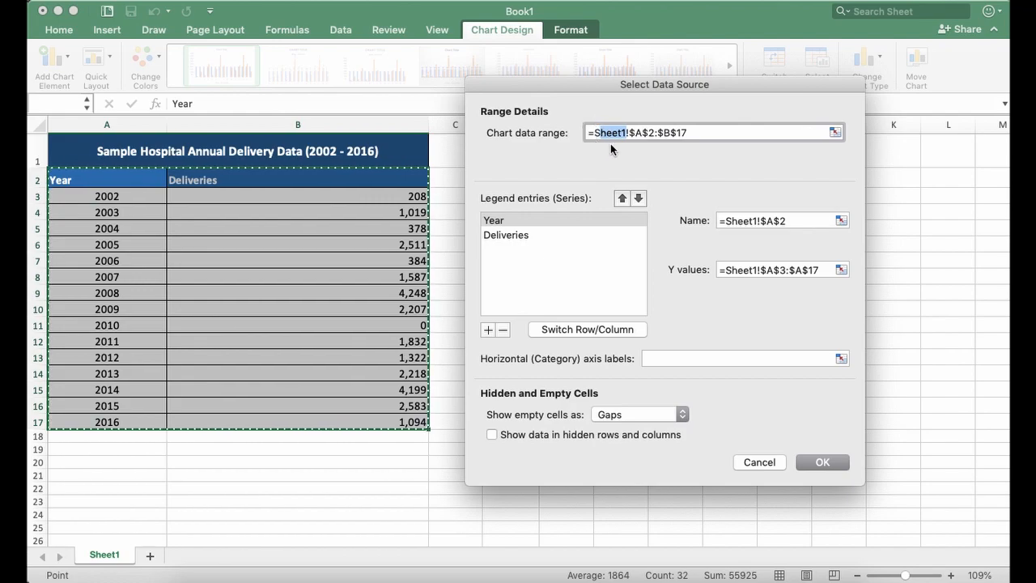
{"action": "left_click", "coordinate": [603, 134]}
{"action": "double_click", "coordinate": [603, 135]}
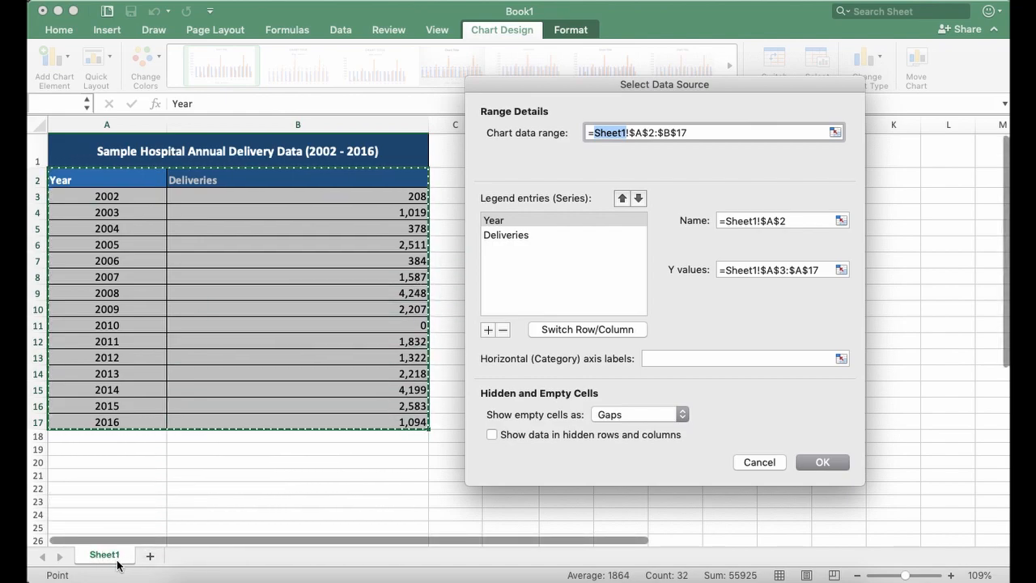
{"action": "left_click", "coordinate": [632, 135]}
{"action": "left_click", "coordinate": [631, 136]}
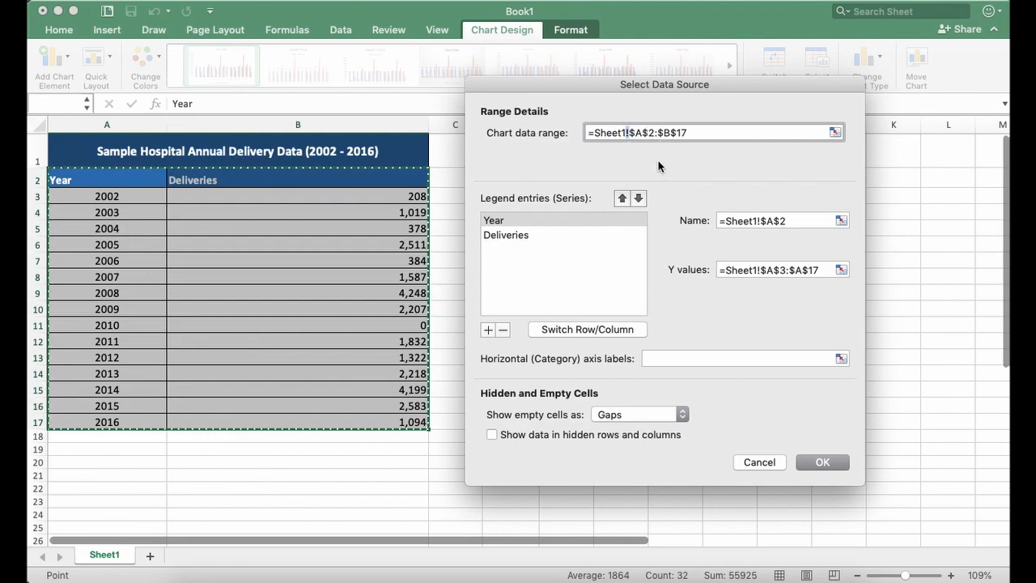
{"action": "left_click_drag", "start_coordinate": [629, 134], "coordinate": [654, 136]}
{"action": "left_click", "coordinate": [637, 133]}
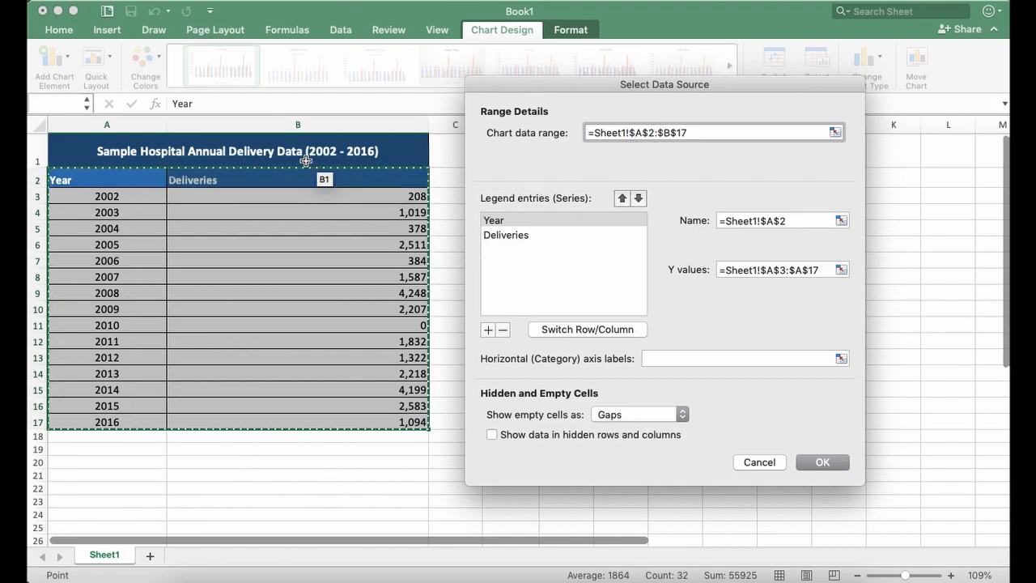
{"action": "left_click_drag", "start_coordinate": [630, 134], "coordinate": [637, 132]}
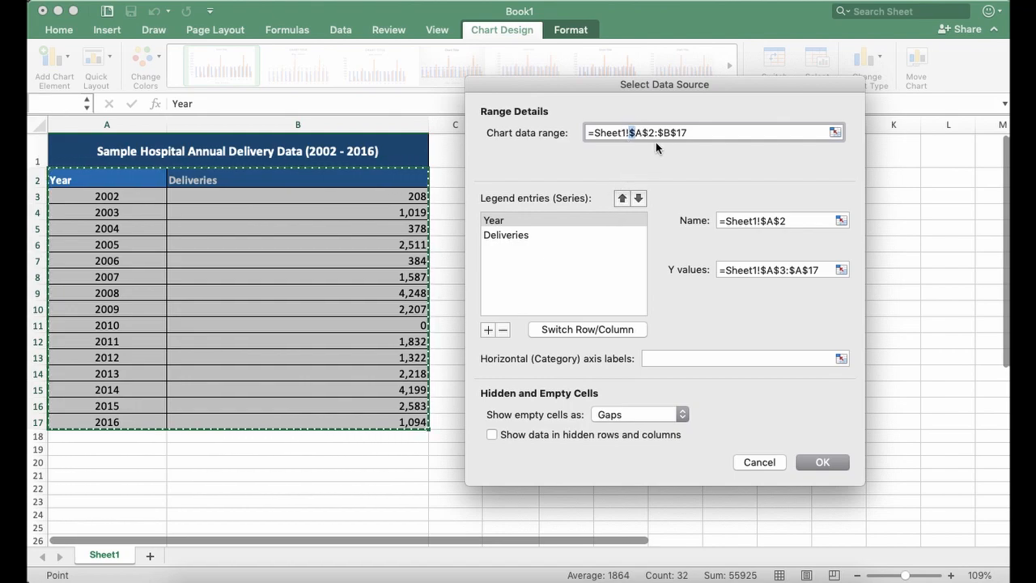
{"action": "key", "text": "Left"}
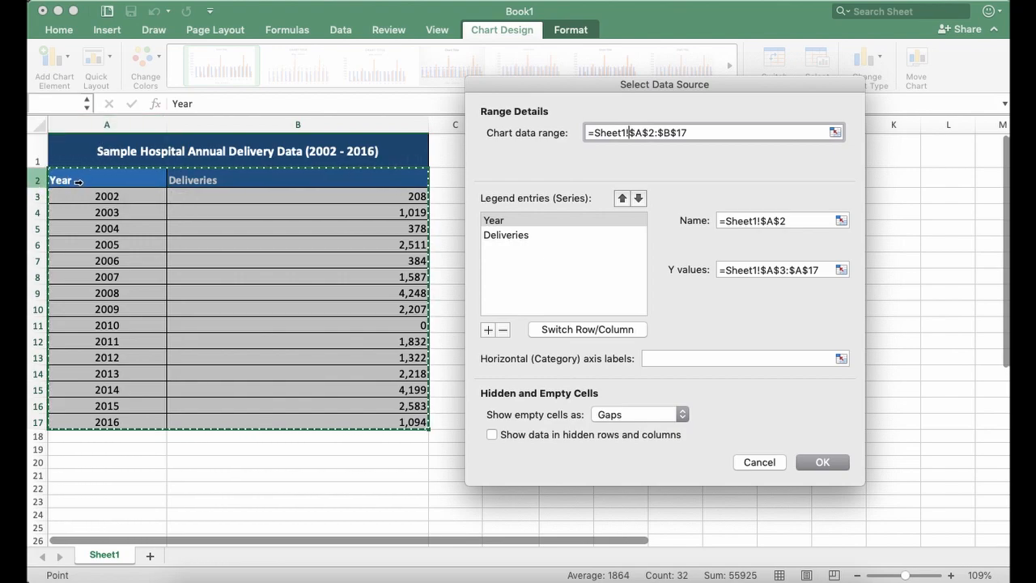
{"action": "left_click_drag", "start_coordinate": [629, 134], "coordinate": [642, 135]}
{"action": "left_click", "coordinate": [643, 133]}
{"action": "left_click_drag", "start_coordinate": [658, 135], "coordinate": [652, 144]}
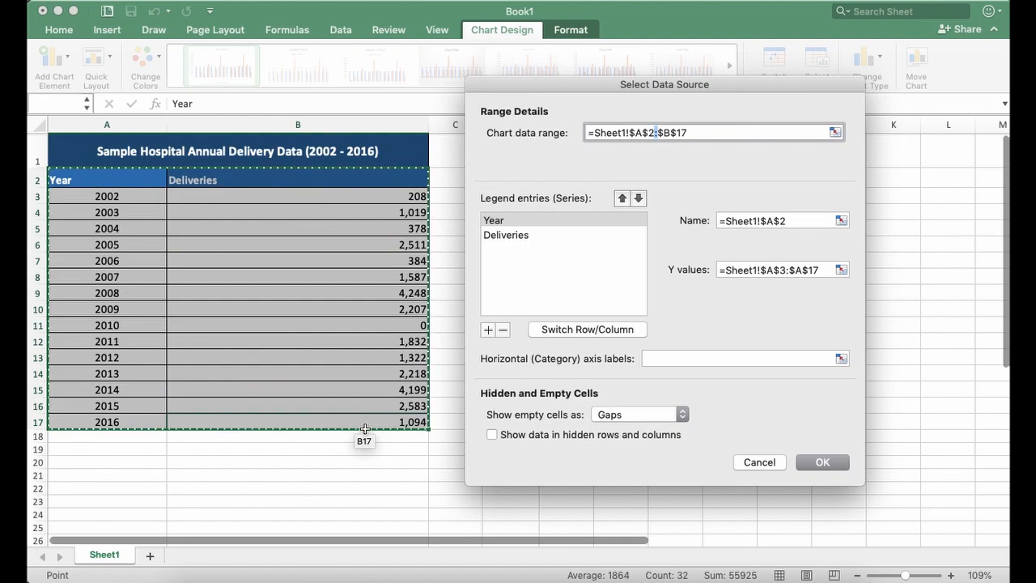
{"action": "left_click", "coordinate": [661, 133]}
{"action": "left_click_drag", "start_coordinate": [659, 132], "coordinate": [701, 136]}
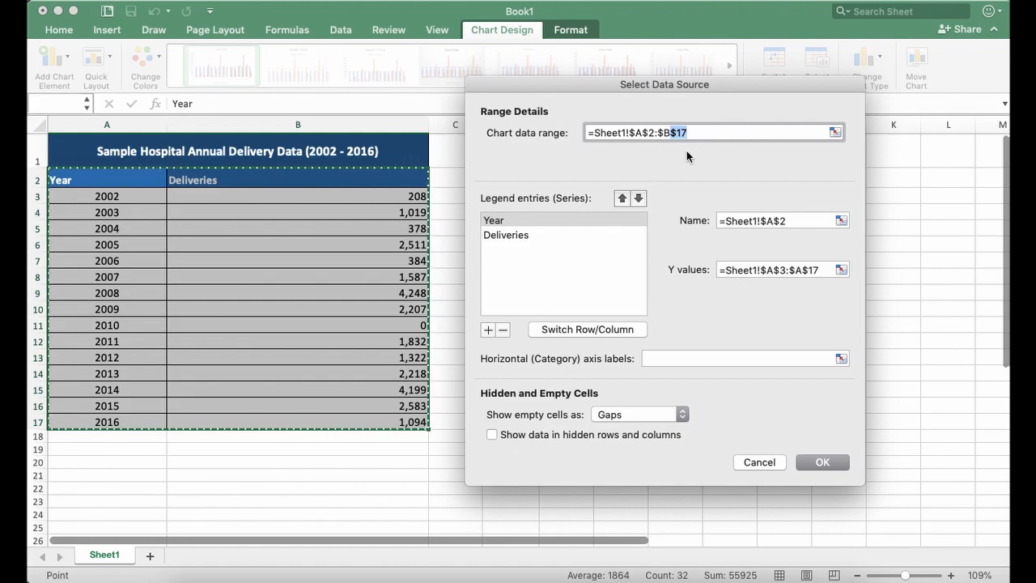
{"action": "left_click", "coordinate": [624, 129]}
- Add a blank series to the chart's legend entries and remove it again
{"action": "left_click", "coordinate": [527, 267]}
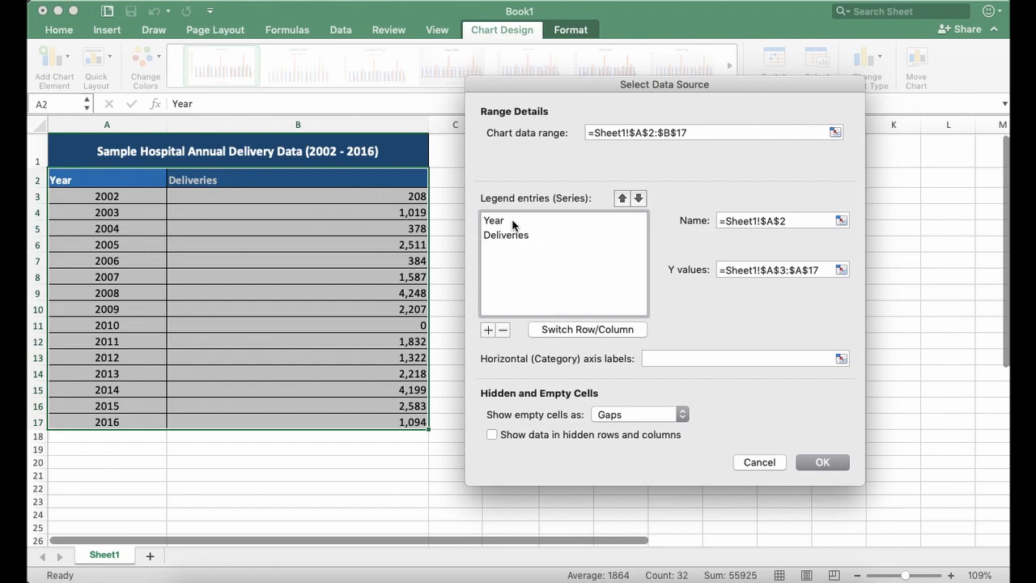
{"action": "left_click", "coordinate": [487, 330]}
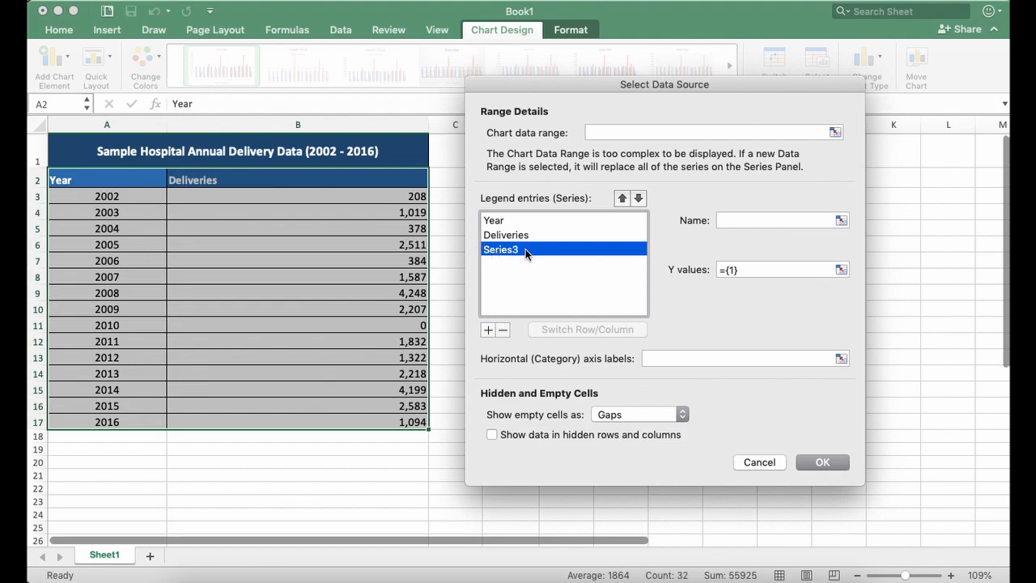
{"action": "left_click", "coordinate": [503, 330]}
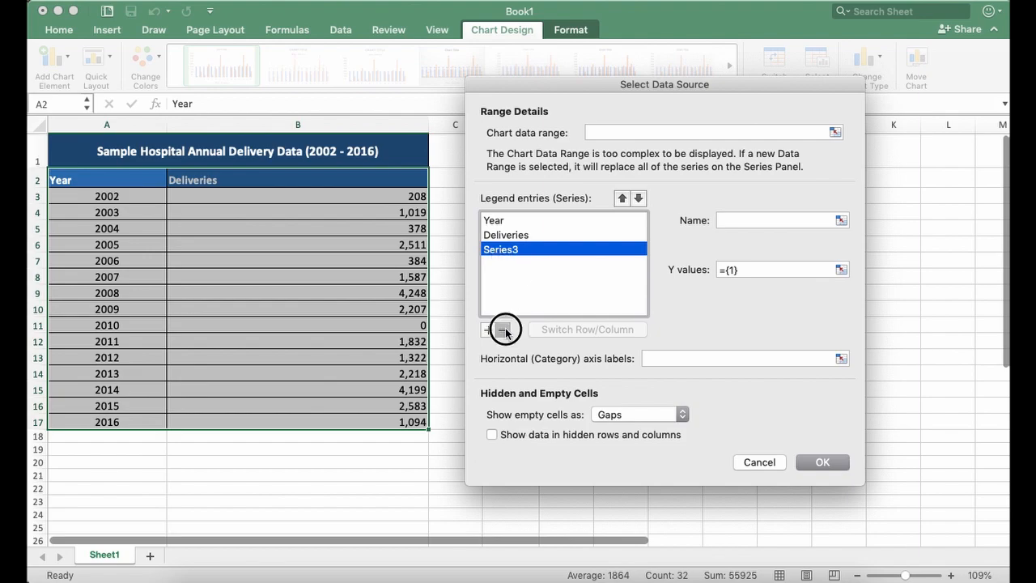
- Remove the Year series from the chart's legend entries, keeping only Deliveries
{"action": "left_click", "coordinate": [502, 221]}
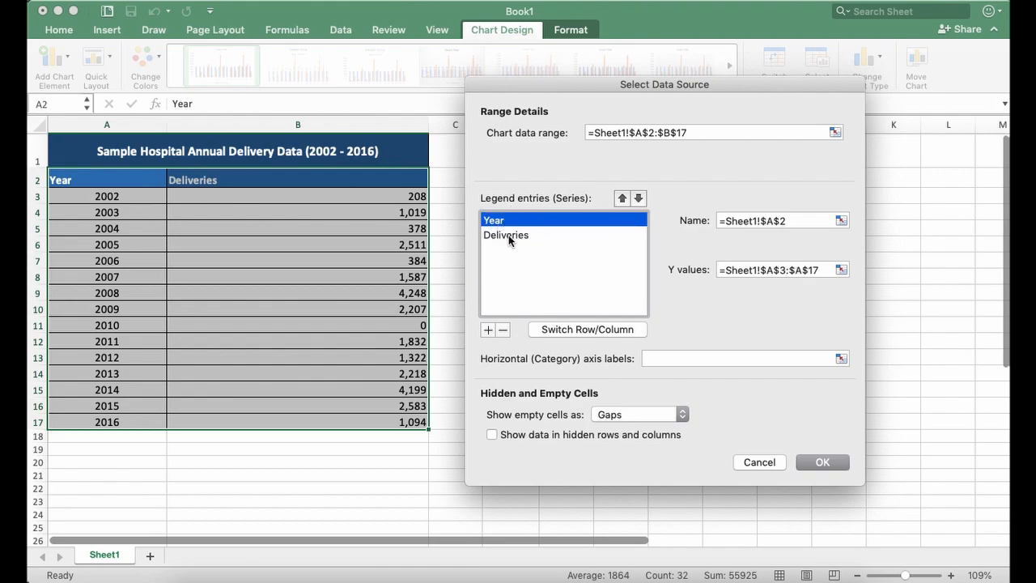
{"action": "left_click", "coordinate": [501, 330]}
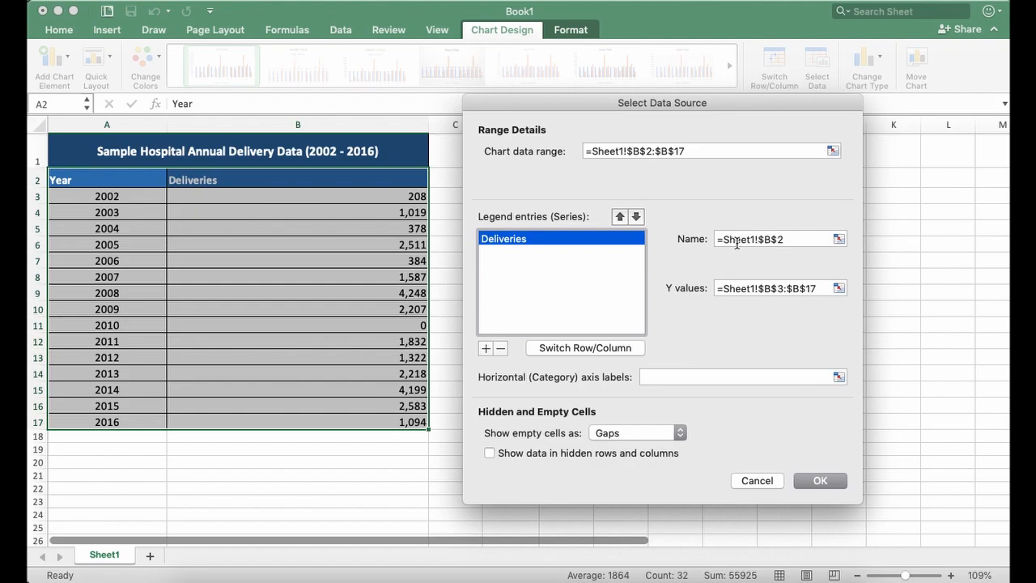
- Examine the cell references used for the Deliveries series' name and Y values
{"action": "left_click_drag", "start_coordinate": [722, 238], "coordinate": [756, 239]}
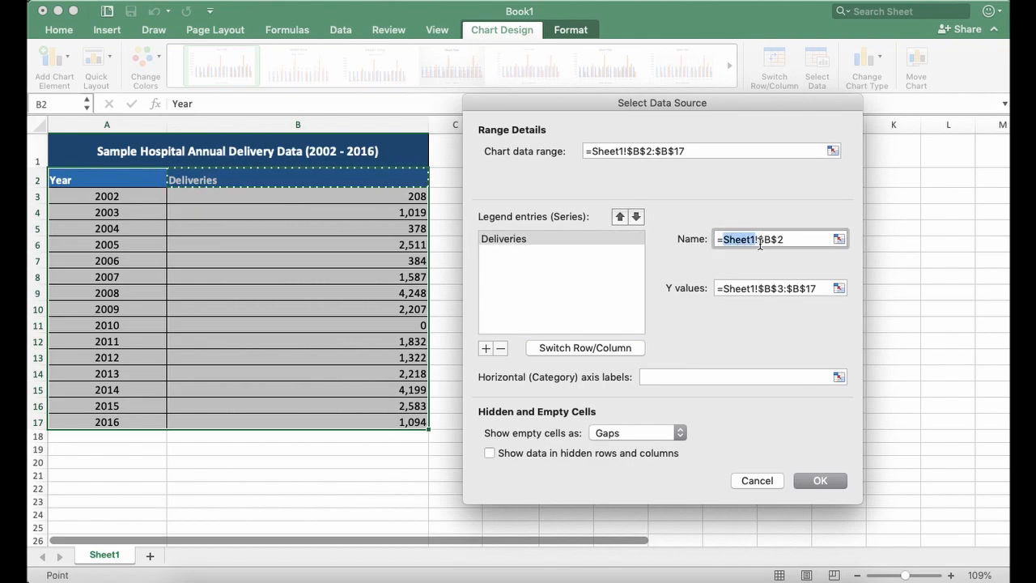
{"action": "left_click", "coordinate": [758, 240]}
{"action": "left_click_drag", "start_coordinate": [760, 241], "coordinate": [791, 249]}
{"action": "left_click_drag", "start_coordinate": [719, 288], "coordinate": [758, 289]}
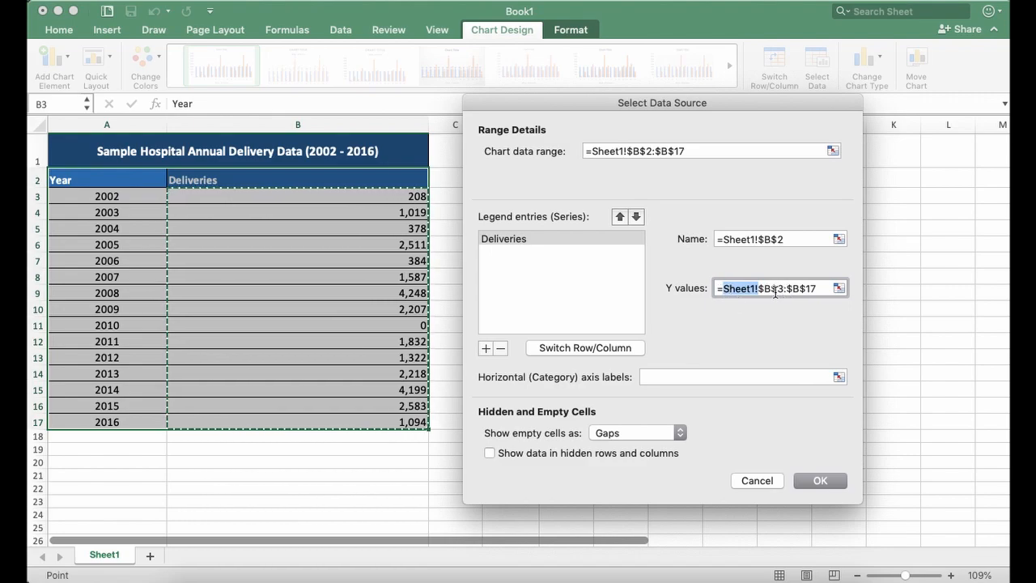
{"action": "left_click_drag", "start_coordinate": [758, 290], "coordinate": [785, 292]}
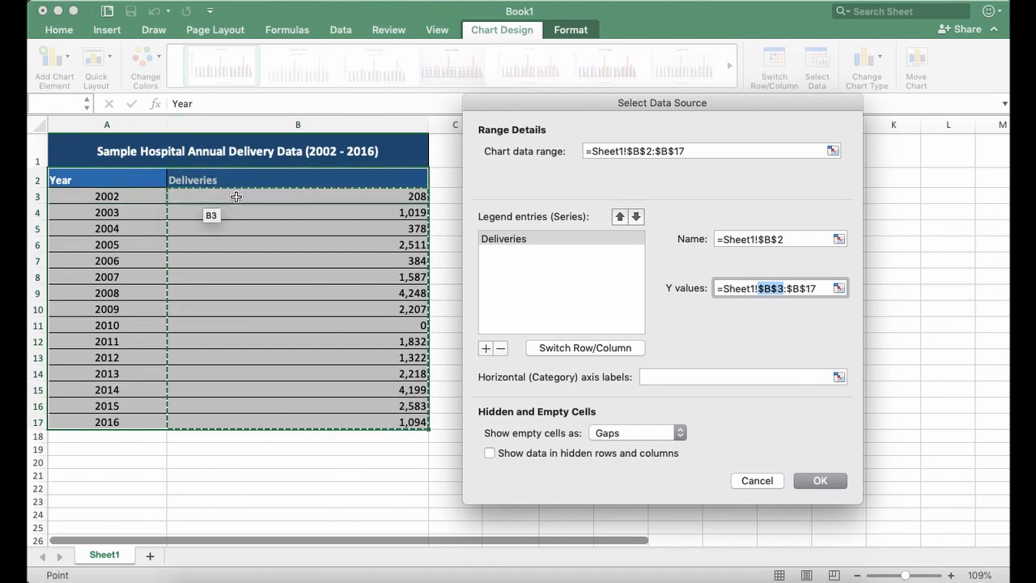
{"action": "left_click_drag", "start_coordinate": [789, 289], "coordinate": [778, 289]}
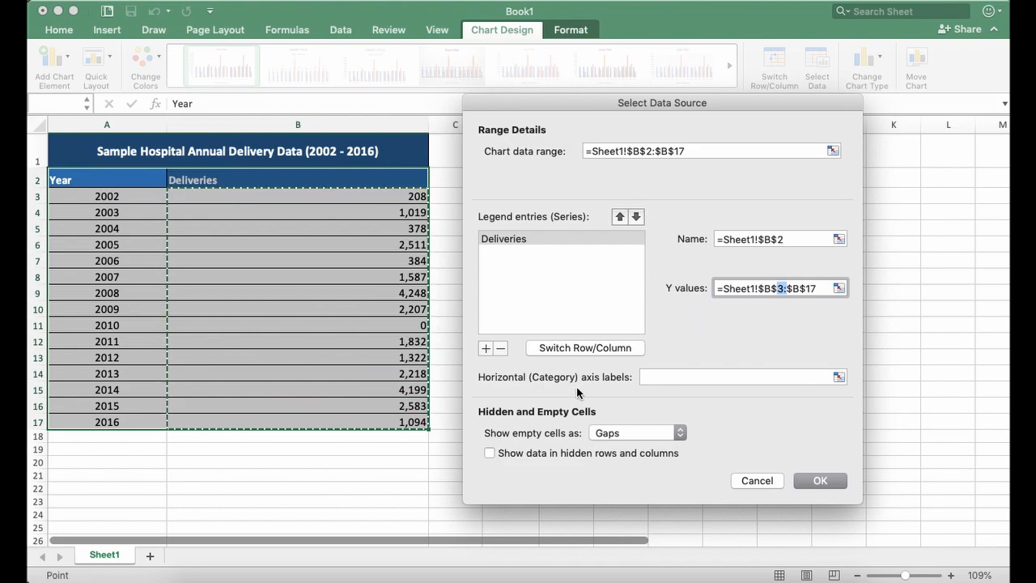
- Set the chart's horizontal category axis labels to =Sheet1!$A$2:$A$17
{"action": "left_click", "coordinate": [683, 377]}
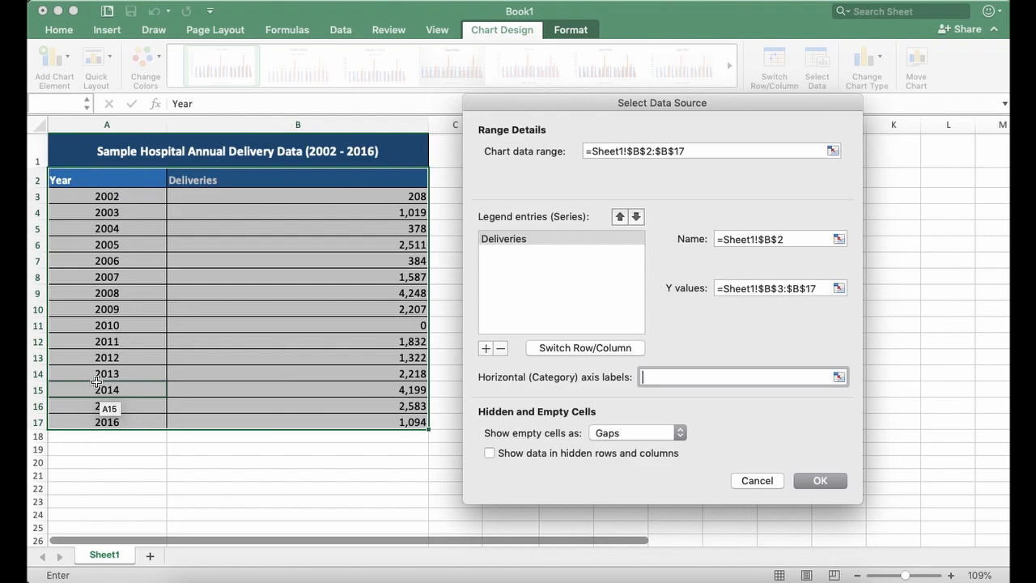
{"action": "type", "text": "="}
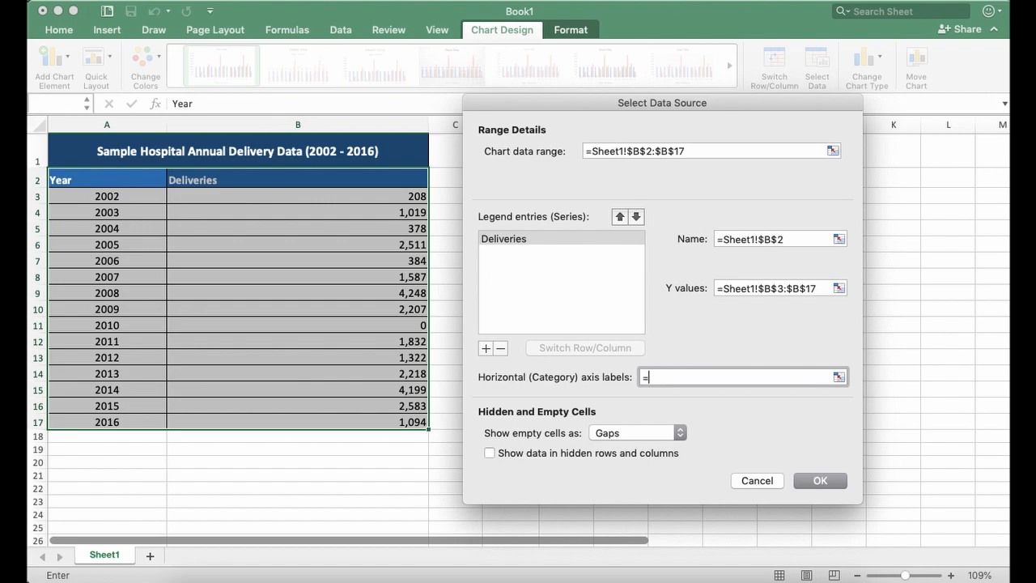
{"action": "type", "text": "Sheet1!$A$2:$A$"}
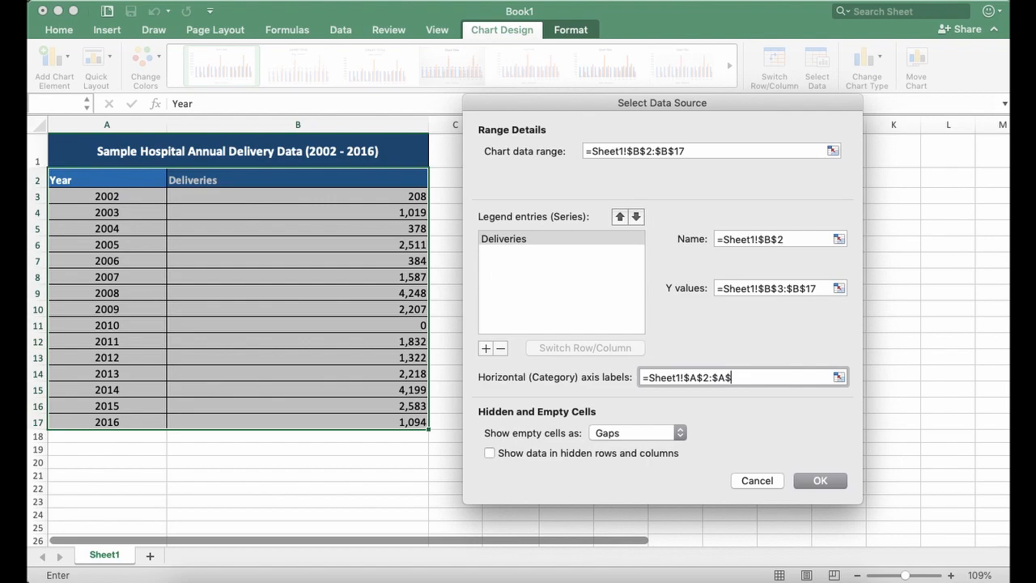
{"action": "type", "text": "17"}
- Examine the horizontal axis label reference part by part against the sheet name and the Year column's cells
{"action": "left_click", "coordinate": [639, 377]}
{"action": "left_click_drag", "start_coordinate": [639, 377], "coordinate": [650, 379]}
{"action": "left_click", "coordinate": [655, 379]}
{"action": "left_click_drag", "start_coordinate": [644, 377], "coordinate": [684, 378]}
{"action": "left_click", "coordinate": [663, 381]}
{"action": "left_click", "coordinate": [650, 378]}
{"action": "left_click_drag", "start_coordinate": [682, 377], "coordinate": [681, 377]}
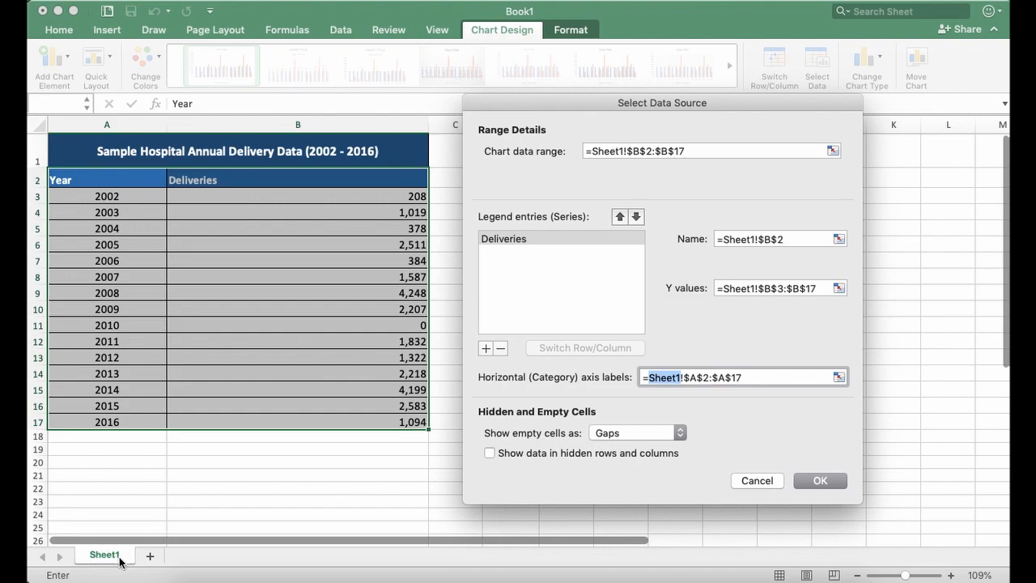
{"action": "left_click", "coordinate": [681, 377]}
{"action": "left_click_drag", "start_coordinate": [686, 378], "coordinate": [680, 378]}
{"action": "left_click", "coordinate": [685, 377]}
{"action": "left_click_drag", "start_coordinate": [684, 377], "coordinate": [745, 377]}
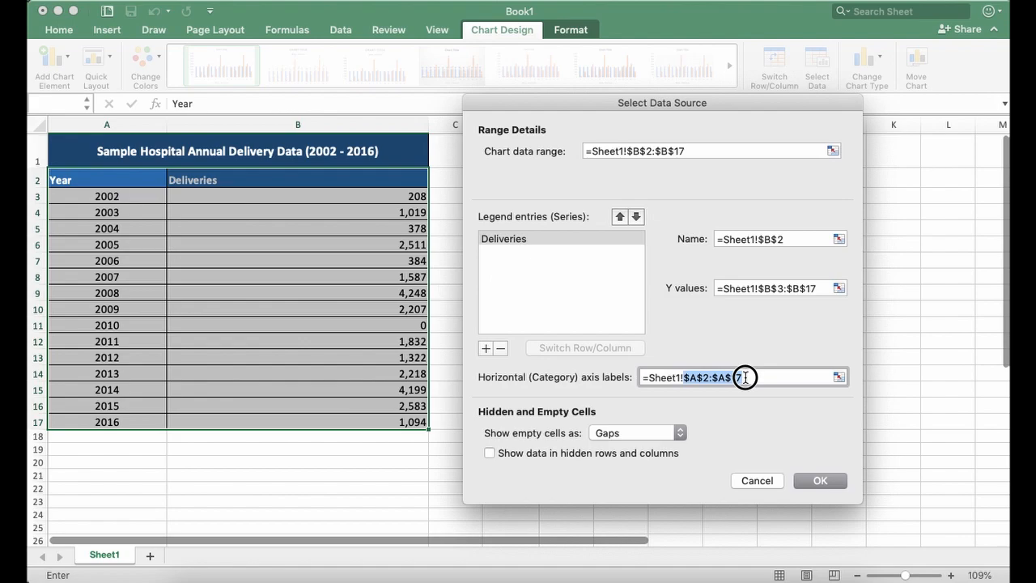
{"action": "left_click", "coordinate": [748, 377]}
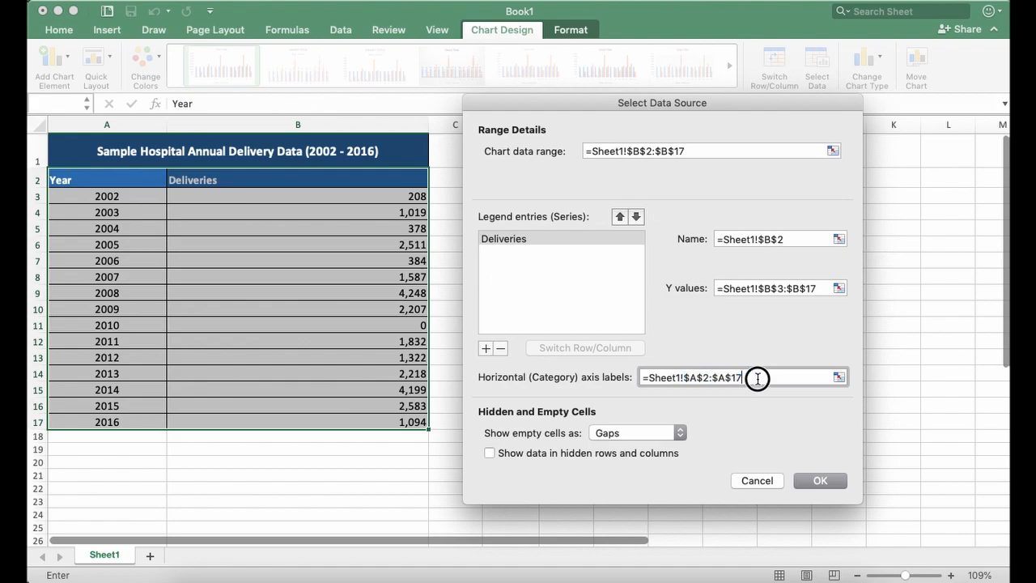
{"action": "left_click", "coordinate": [687, 378]}
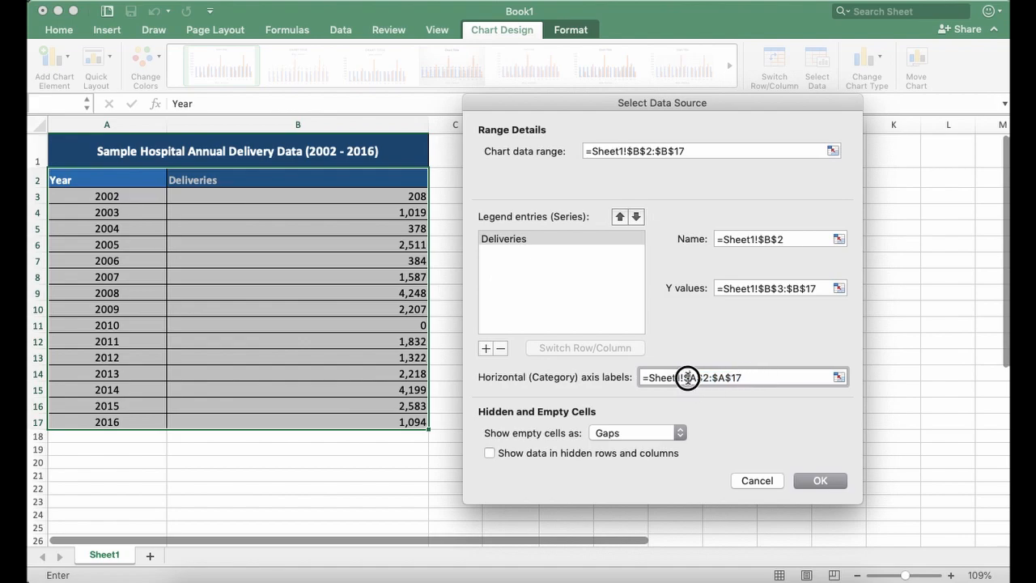
{"action": "mouse_move", "coordinate": [683, 378]}
{"action": "left_mouse_down"}
{"action": "mouse_move", "coordinate": [696, 379]}
{"action": "mouse_move", "coordinate": [692, 388]}
{"action": "left_mouse_up"}
{"action": "left_click", "coordinate": [689, 379]}
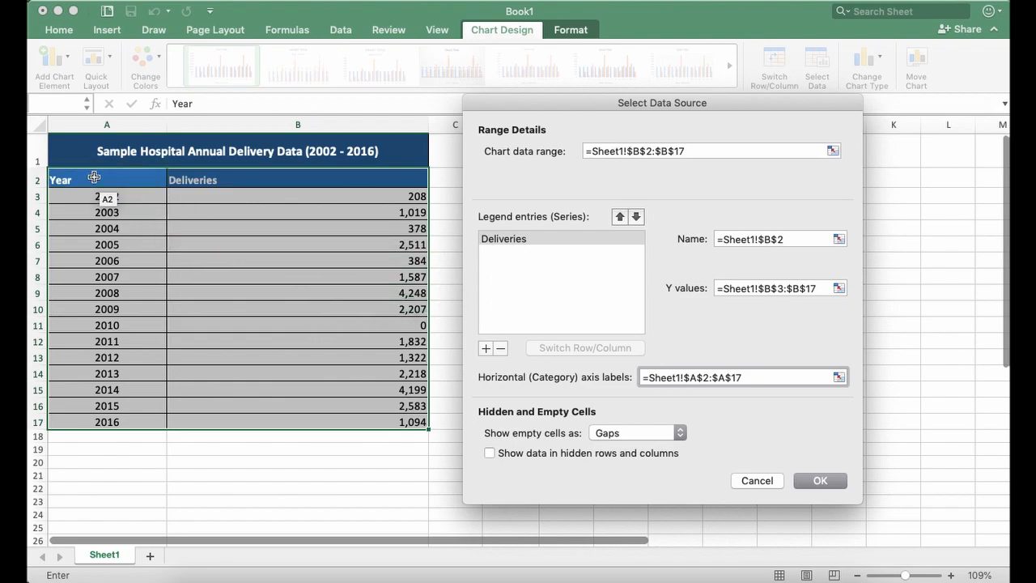
{"action": "left_click_drag", "start_coordinate": [685, 379], "coordinate": [712, 381]}
{"action": "left_click", "coordinate": [713, 379]}
{"action": "left_click", "coordinate": [724, 378]}
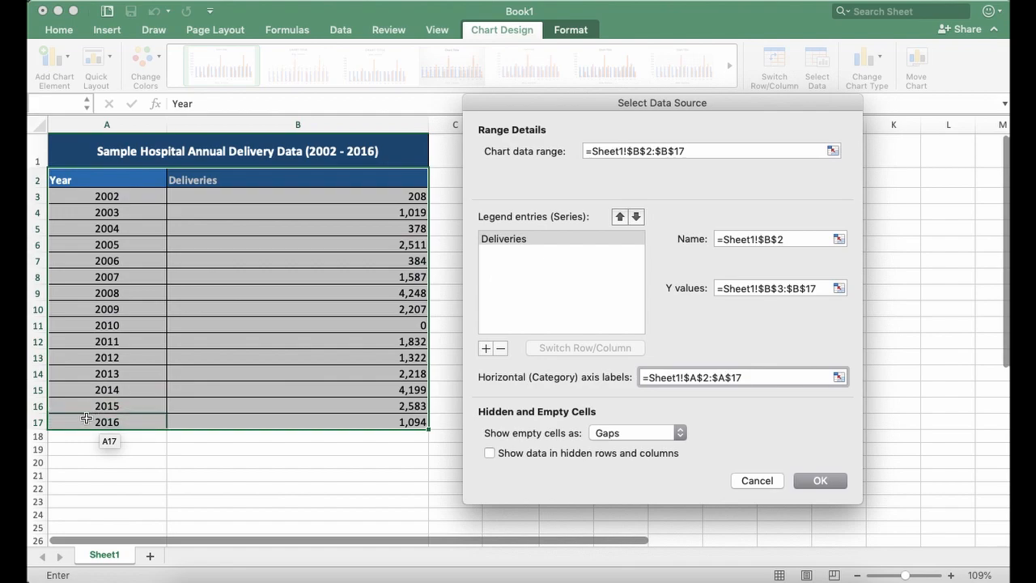
{"action": "mouse_move", "coordinate": [712, 379]}
{"action": "left_mouse_down"}
{"action": "mouse_move", "coordinate": [746, 377]}
{"action": "mouse_move", "coordinate": [728, 377]}
{"action": "left_mouse_up"}
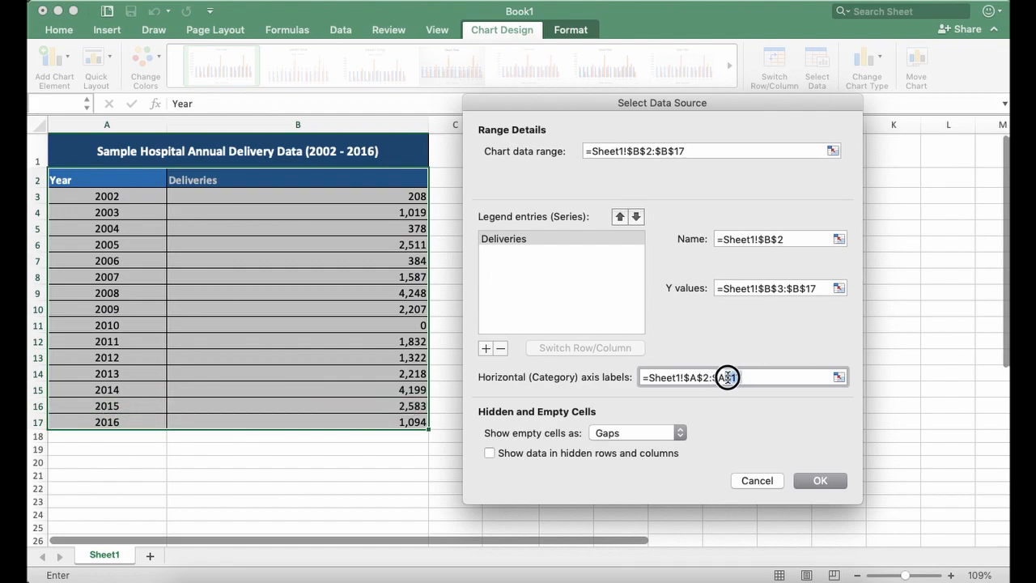
- Apply the data source changes and select the chart's horizontal category axis to check its labels
{"action": "left_click", "coordinate": [753, 377]}
{"action": "left_click", "coordinate": [820, 480]}
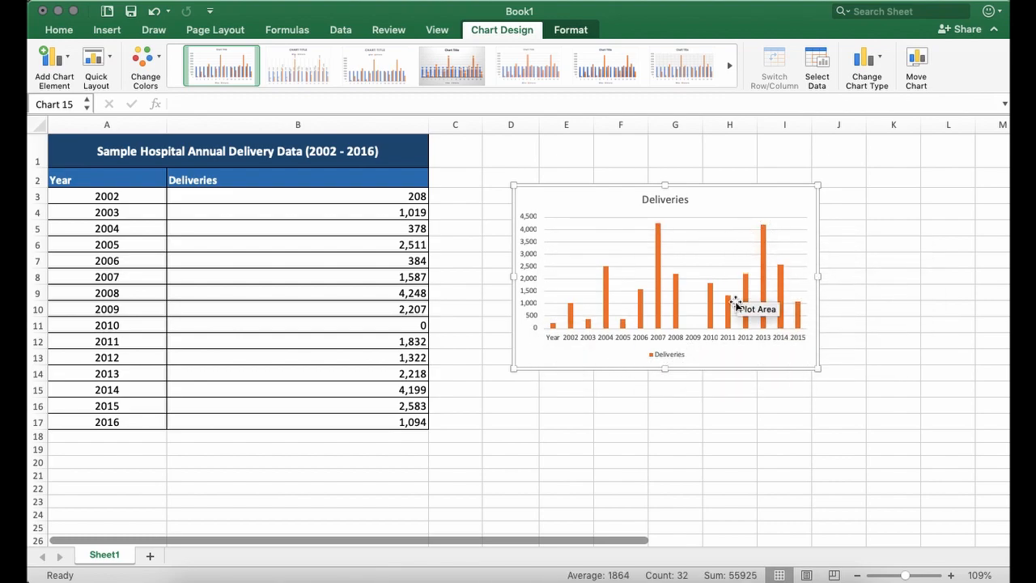
{"action": "left_click", "coordinate": [555, 342]}
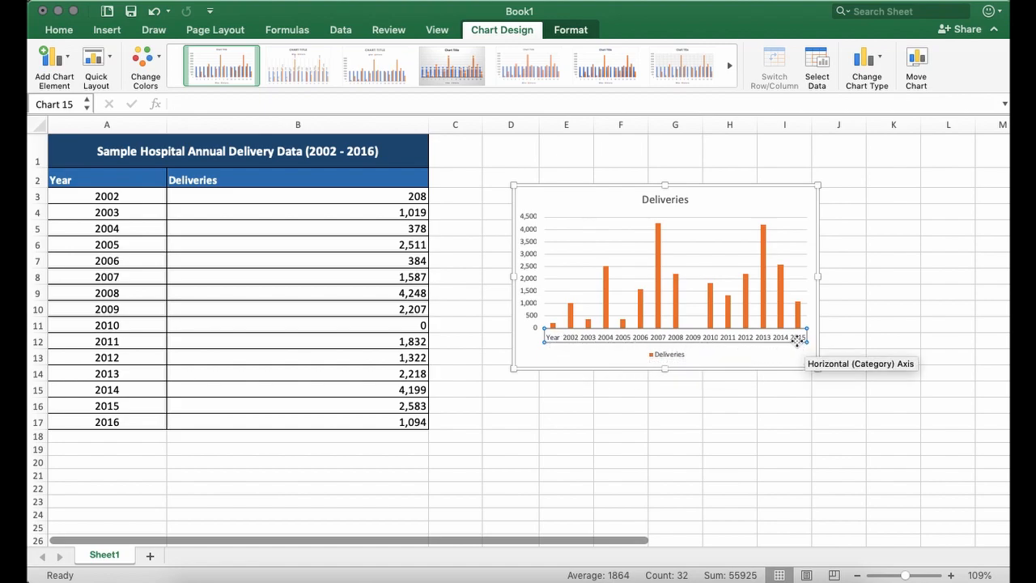
- Change the chart's horizontal category axis label range to =Sheet1!$A$3:$A$17 so the Year header is excluded, and apply it
{"action": "left_click", "coordinate": [563, 356]}
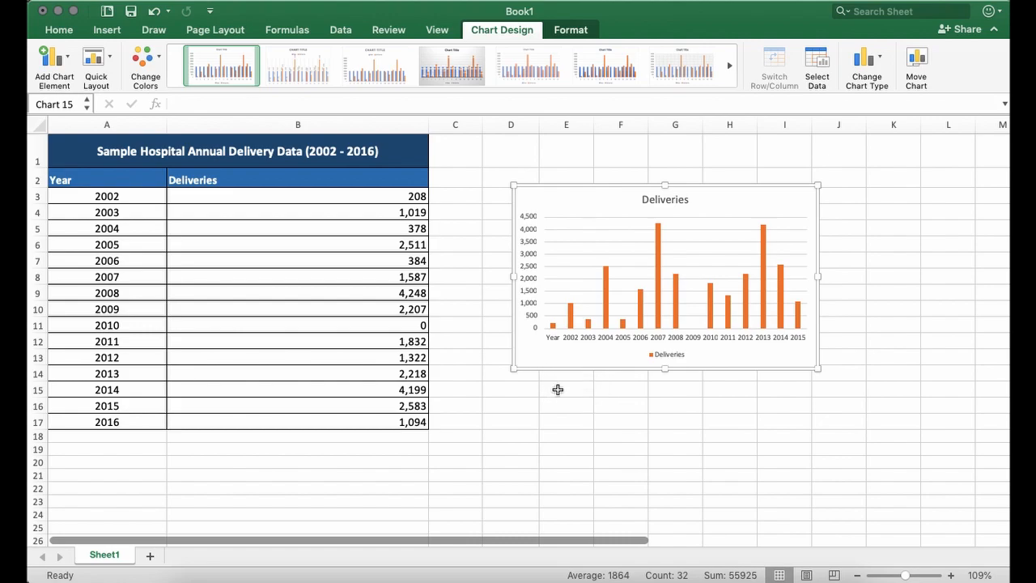
{"action": "left_click", "coordinate": [817, 58]}
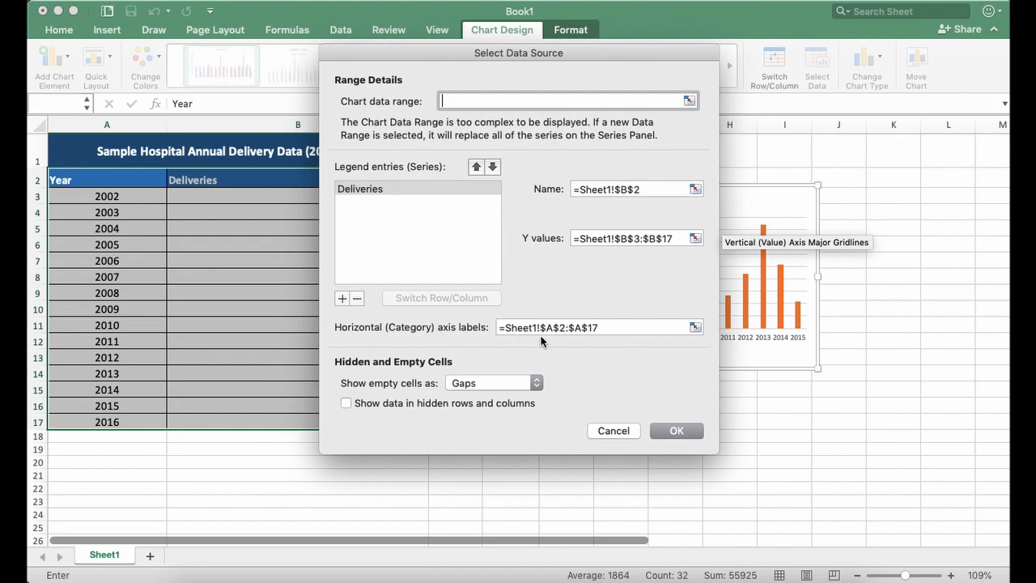
{"action": "left_click", "coordinate": [564, 327]}
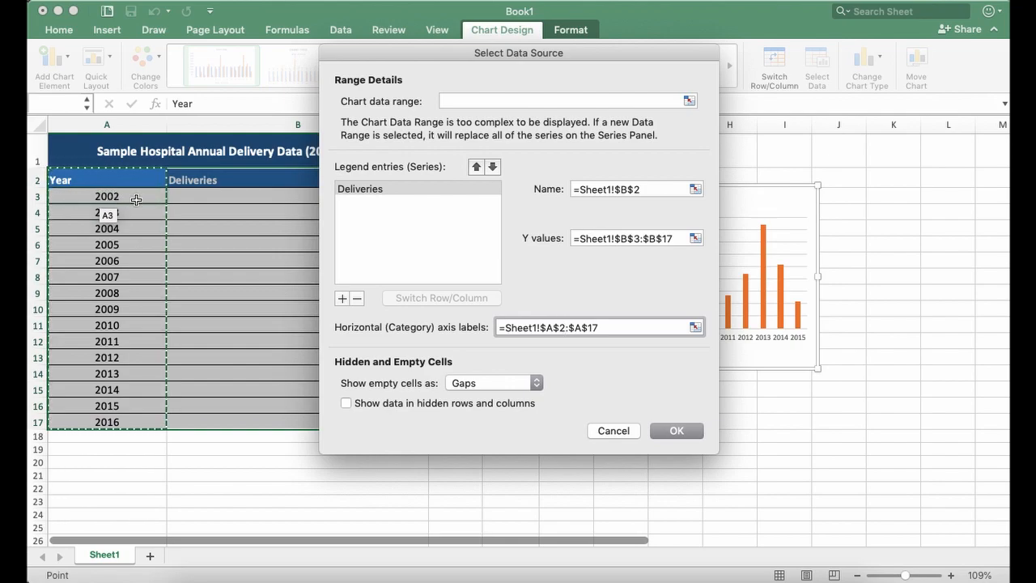
{"action": "key", "text": "BackSpace"}
{"action": "type", "text": "3"}
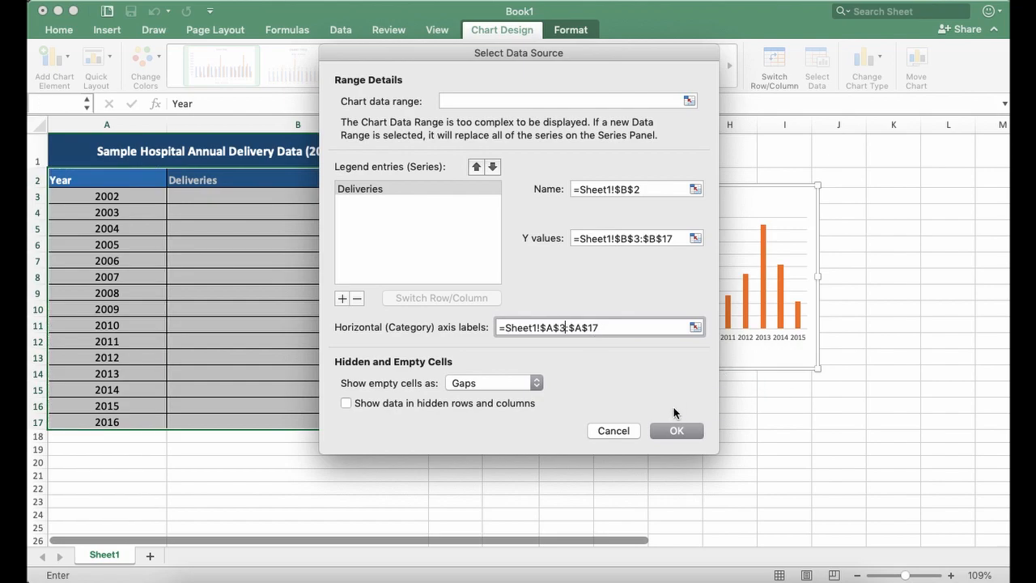
{"action": "left_click", "coordinate": [680, 429]}
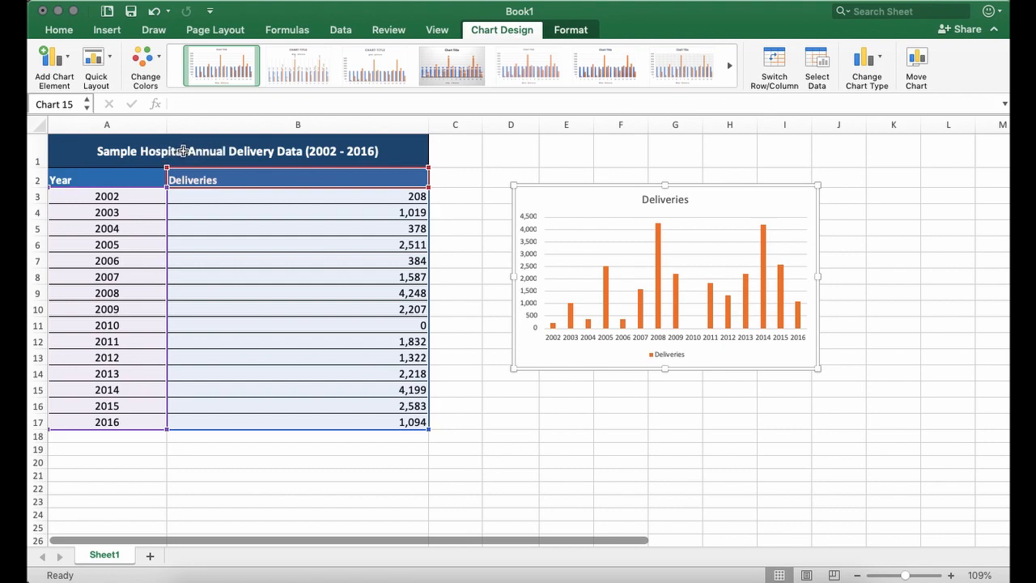
- Copy the full heading text "Sample Hospital Annual Delivery Data (2002 - 2016)" from cell A1
{"action": "left_click", "coordinate": [277, 154]}
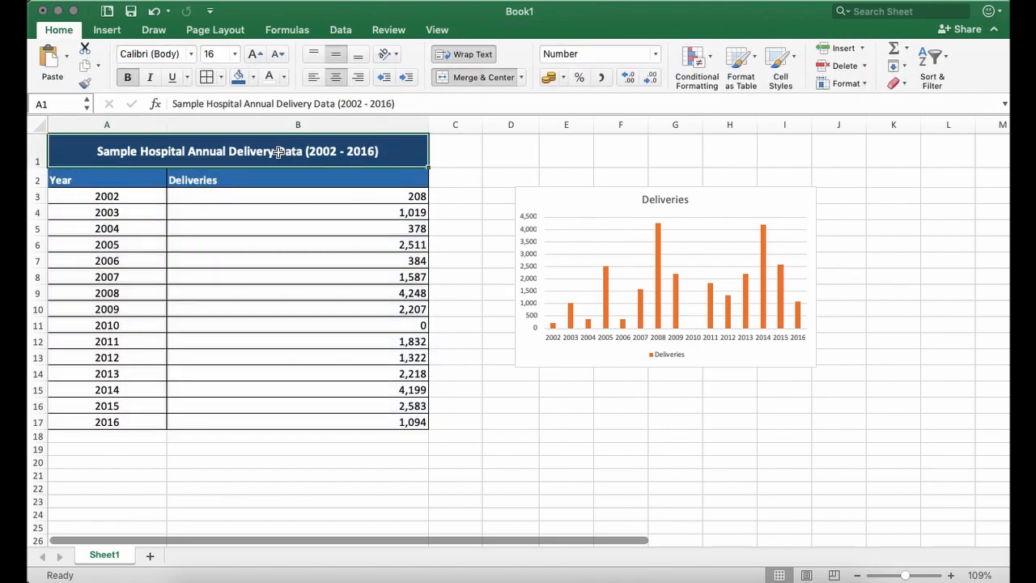
{"action": "double_click", "coordinate": [259, 152]}
{"action": "double_click", "coordinate": [267, 151]}
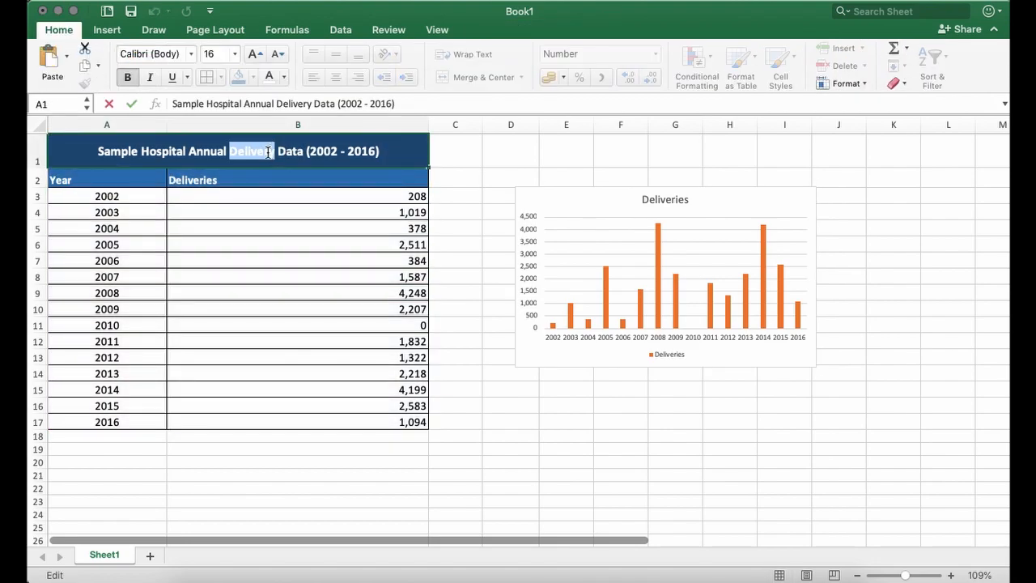
{"action": "left_click", "coordinate": [249, 151]}
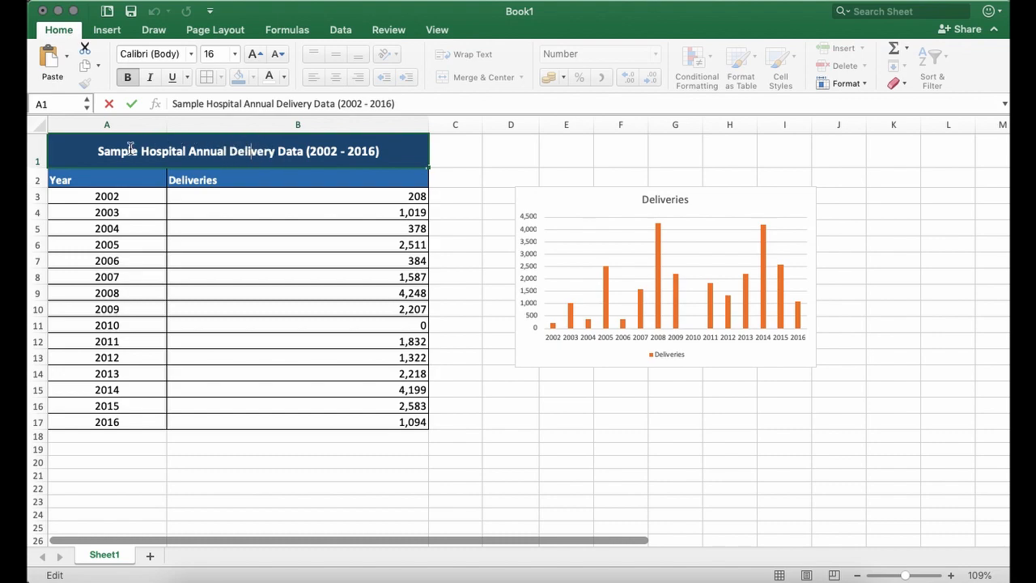
{"action": "left_click_drag", "start_coordinate": [99, 149], "coordinate": [380, 152]}
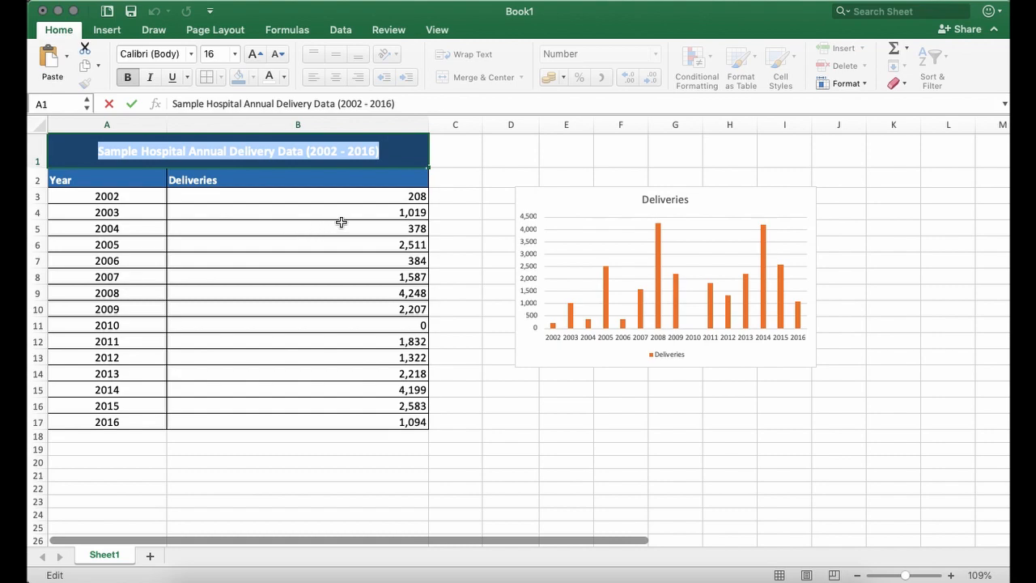
- Replace the chart title with the copied heading "Sample Hospital Annual Delivery Data (2002 - 2016)" and delete the chart's Deliveries legend
{"action": "left_click", "coordinate": [652, 205]}
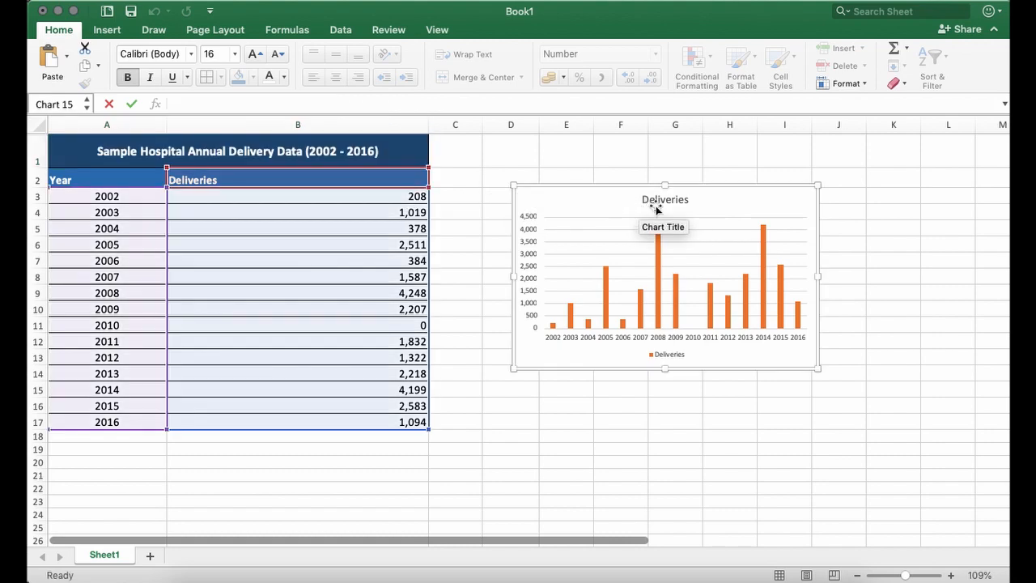
{"action": "left_click", "coordinate": [666, 200]}
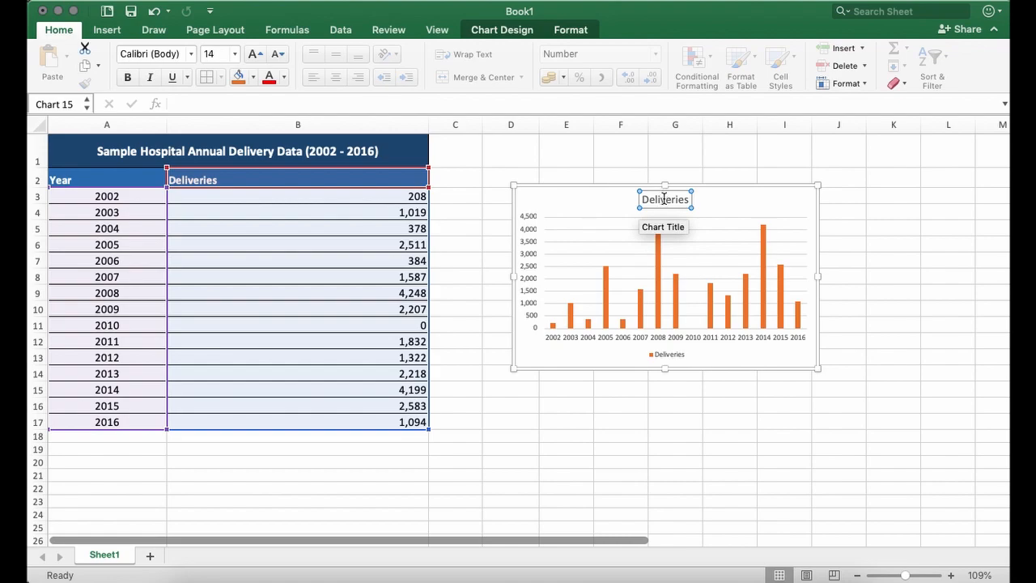
{"action": "double_click", "coordinate": [664, 199]}
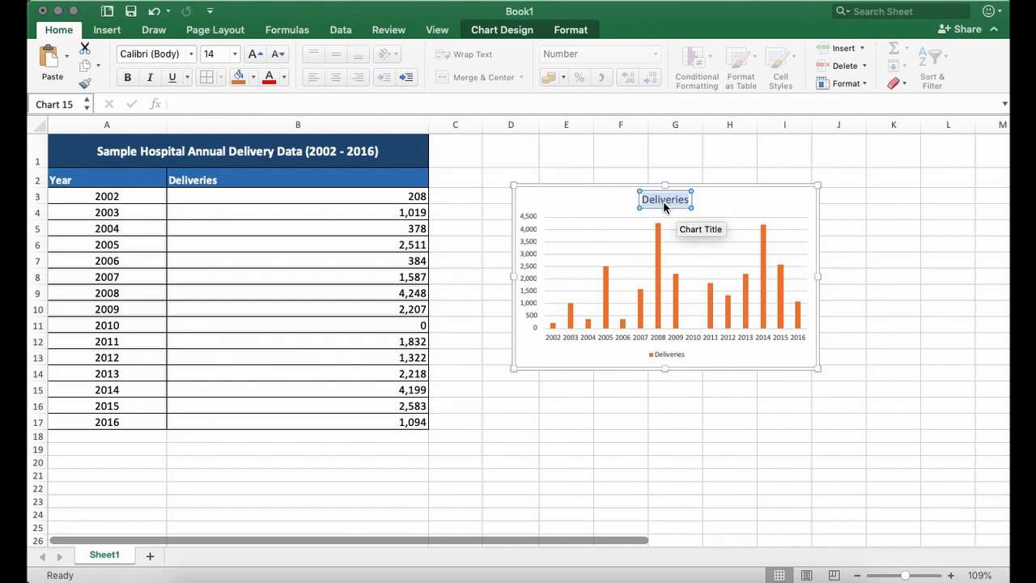
{"action": "key", "text": "super+v"}
{"action": "left_click", "coordinate": [790, 211]}
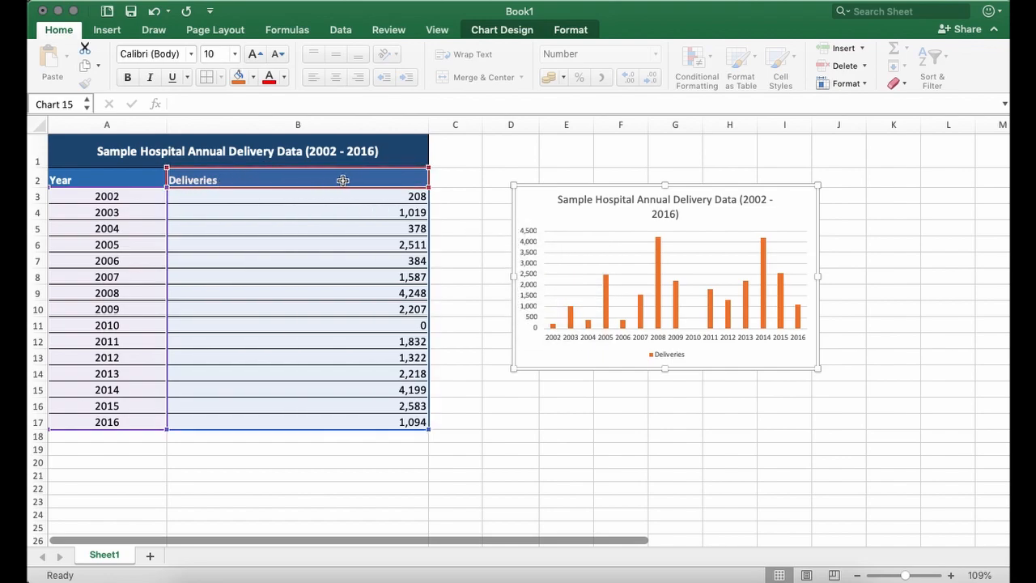
{"action": "left_click", "coordinate": [667, 357]}
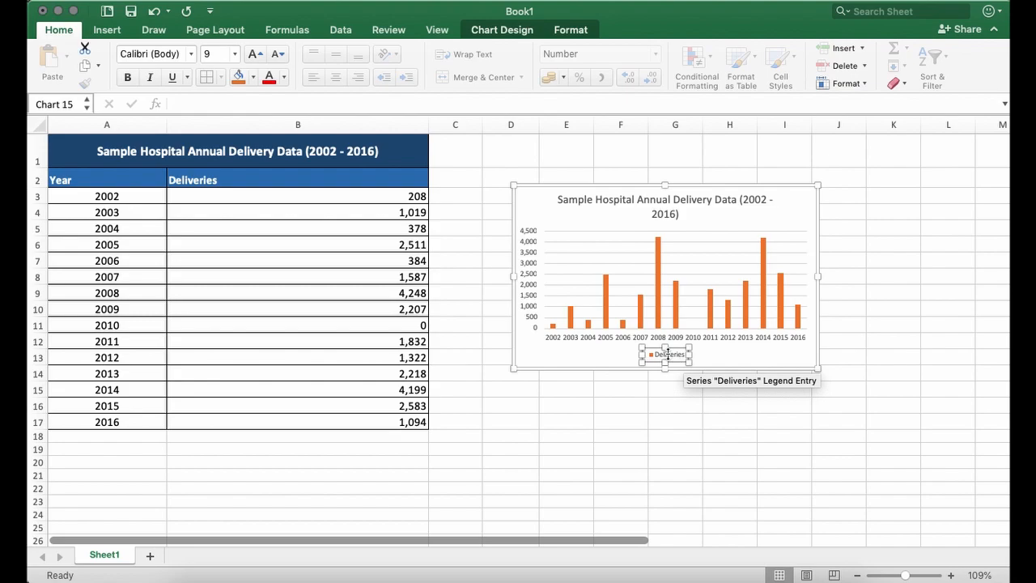
{"action": "key", "text": "Delete"}
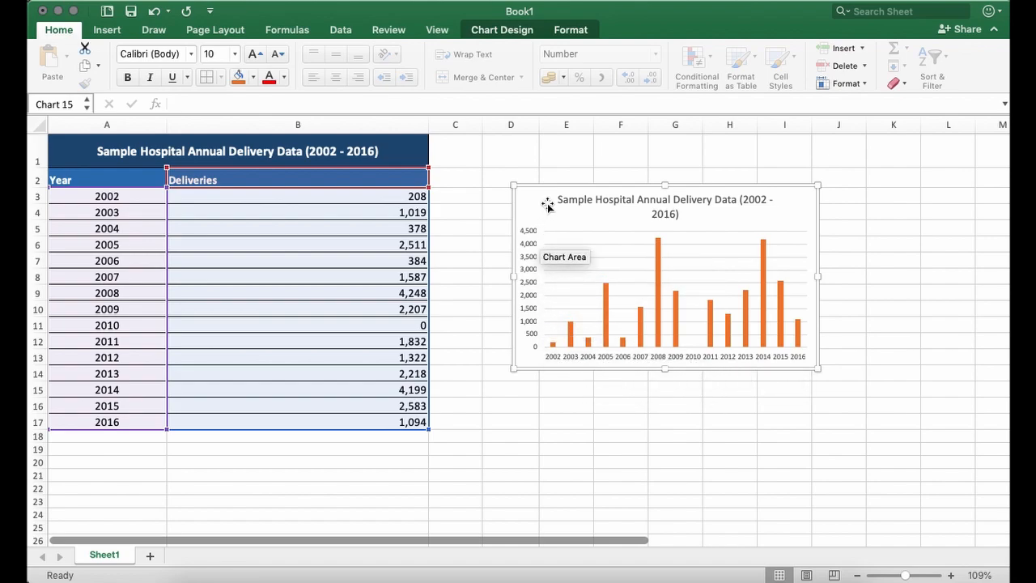
- Add a primary horizontal axis title to the deliveries chart
{"action": "left_click", "coordinate": [505, 30]}
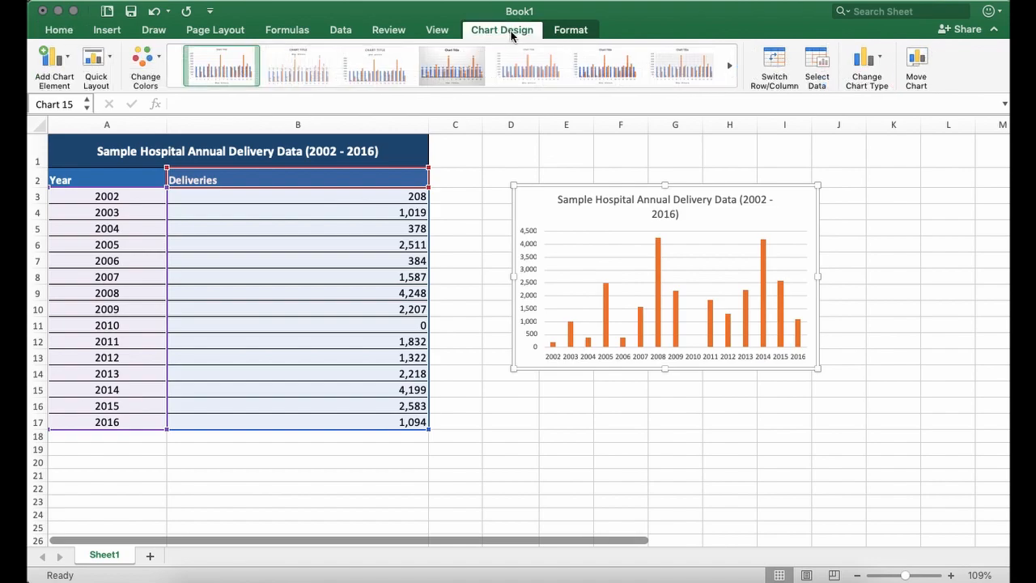
{"action": "left_click", "coordinate": [59, 65]}
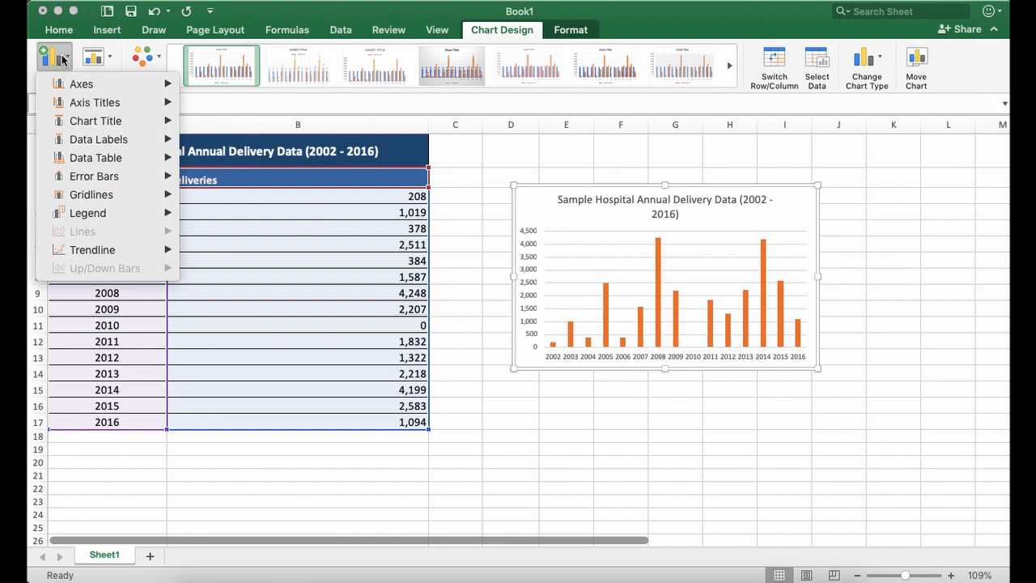
{"action": "mouse_move", "coordinate": [66, 85]}
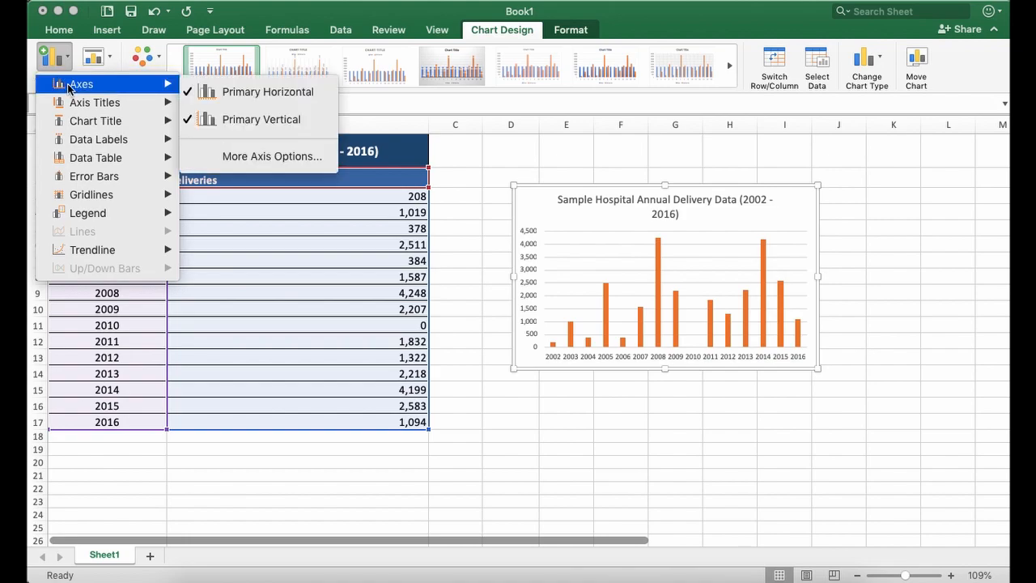
{"action": "mouse_move", "coordinate": [96, 107]}
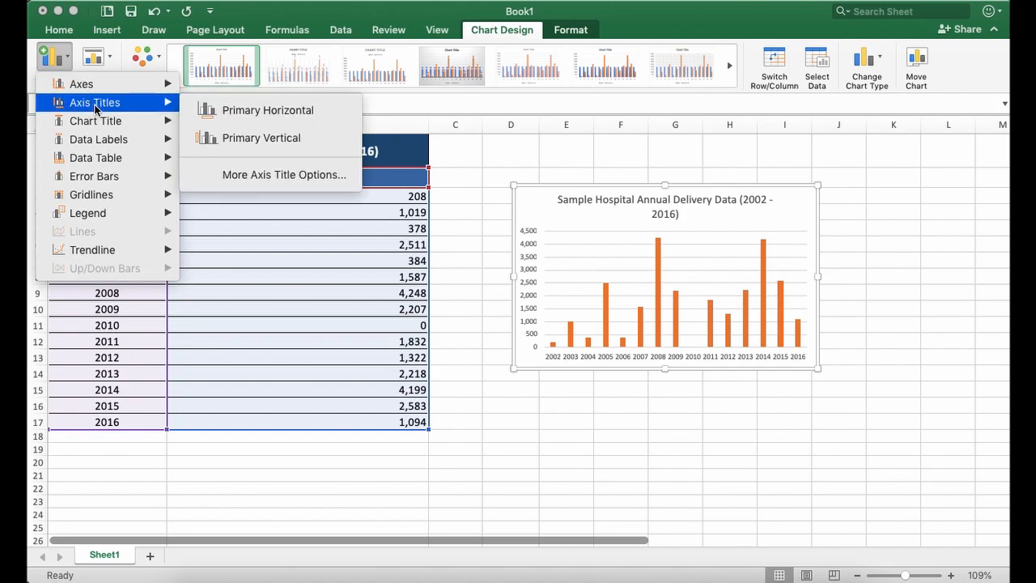
{"action": "mouse_move", "coordinate": [104, 124]}
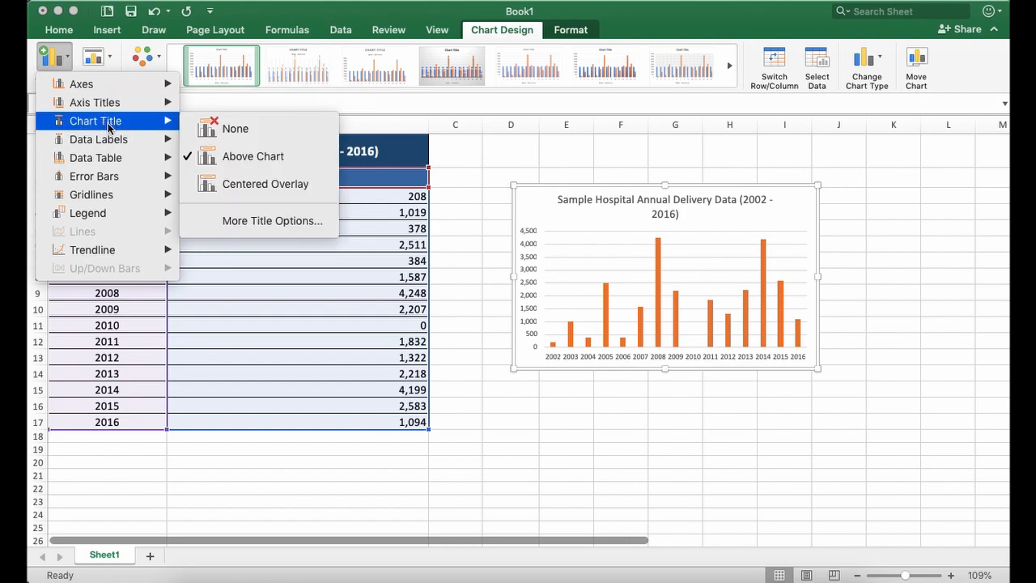
{"action": "mouse_move", "coordinate": [97, 146]}
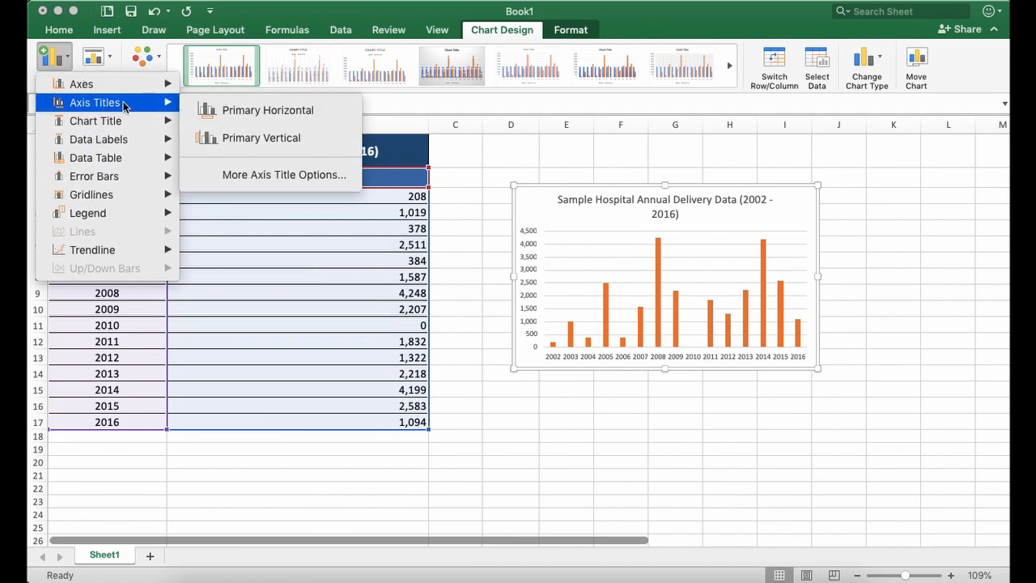
{"action": "left_click", "coordinate": [259, 119]}
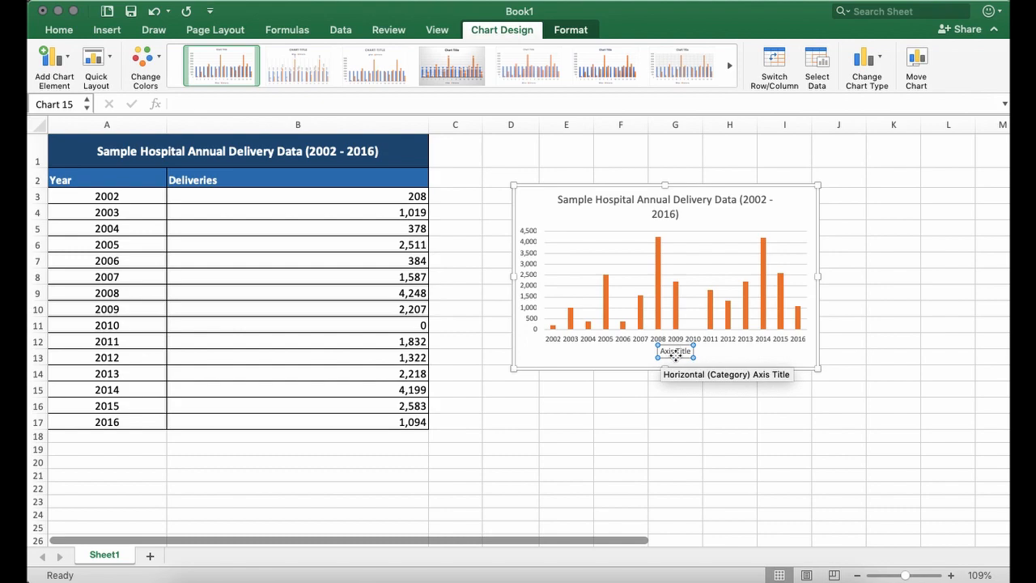
- Replace the horizontal axis title's placeholder text with "Year" and deselect the chart
{"action": "left_click_drag", "start_coordinate": [678, 351], "coordinate": [692, 356]}
{"action": "left_click_drag", "start_coordinate": [662, 350], "coordinate": [701, 352]}
{"action": "key", "text": "BackSpace"}
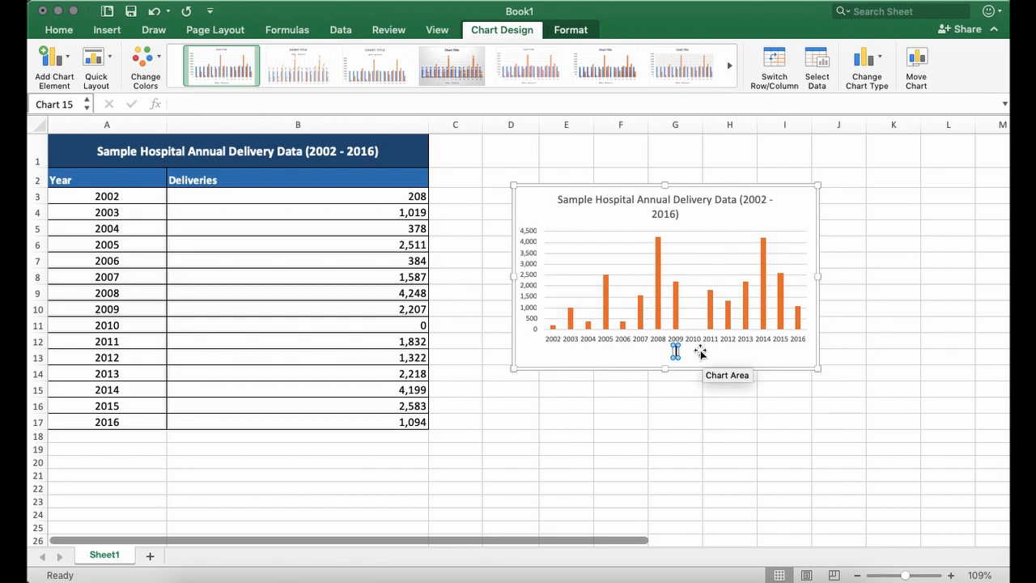
{"action": "type", "text": "Year"}
{"action": "left_click", "coordinate": [619, 357]}
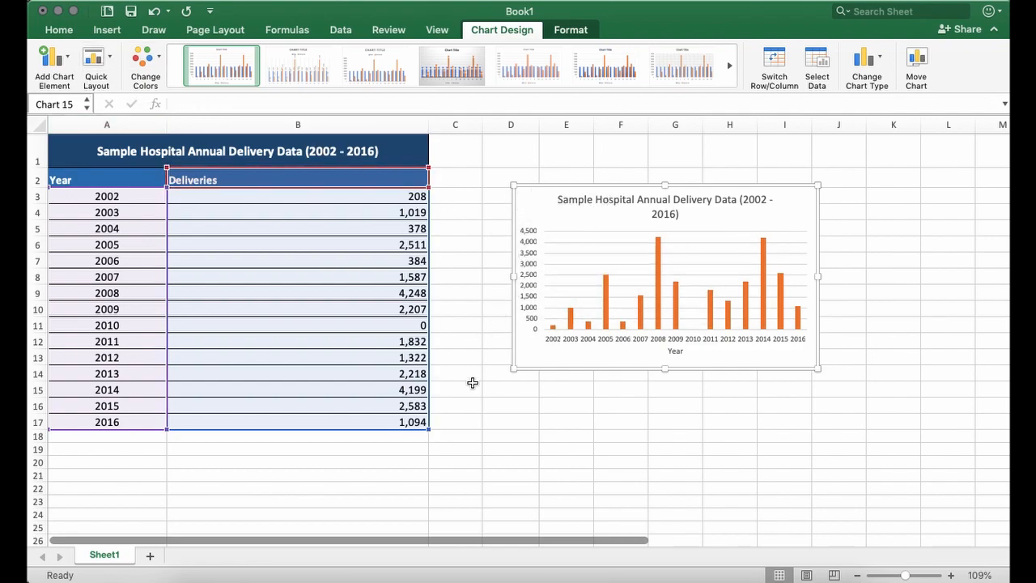
{"action": "left_click", "coordinate": [512, 407]}
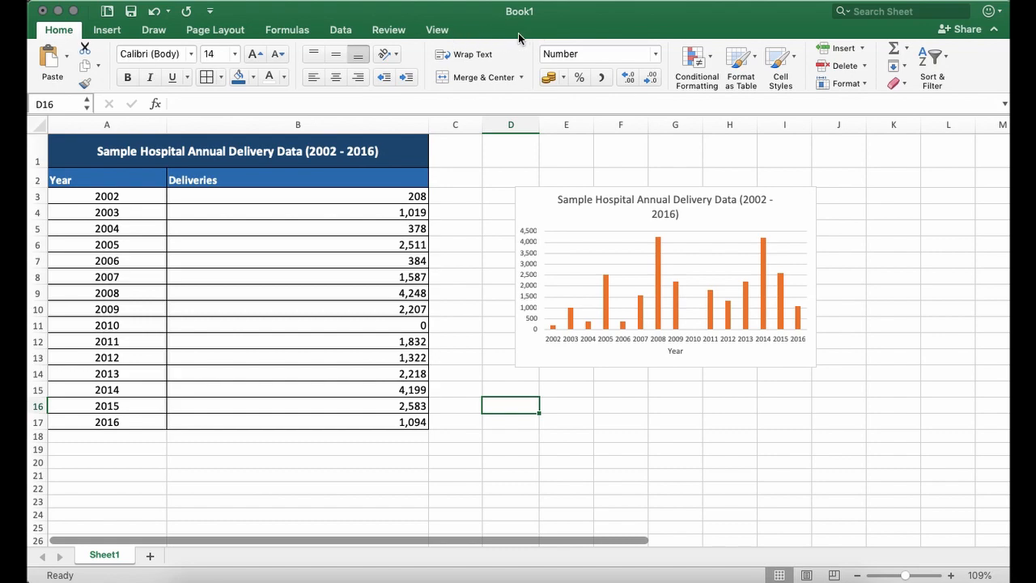
- Add a primary vertical axis title to the deliveries chart
{"action": "left_click", "coordinate": [534, 203]}
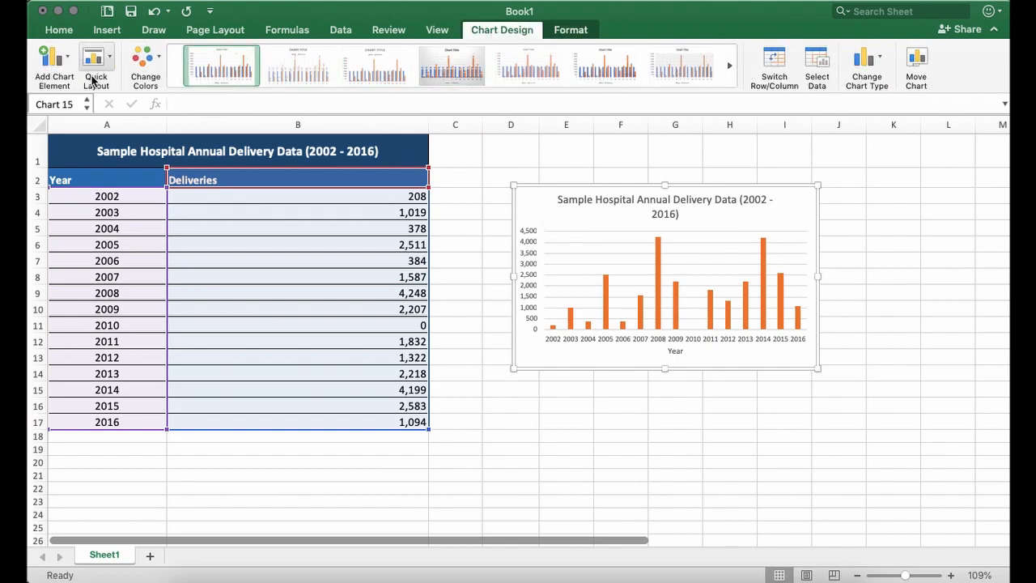
{"action": "left_click", "coordinate": [57, 60]}
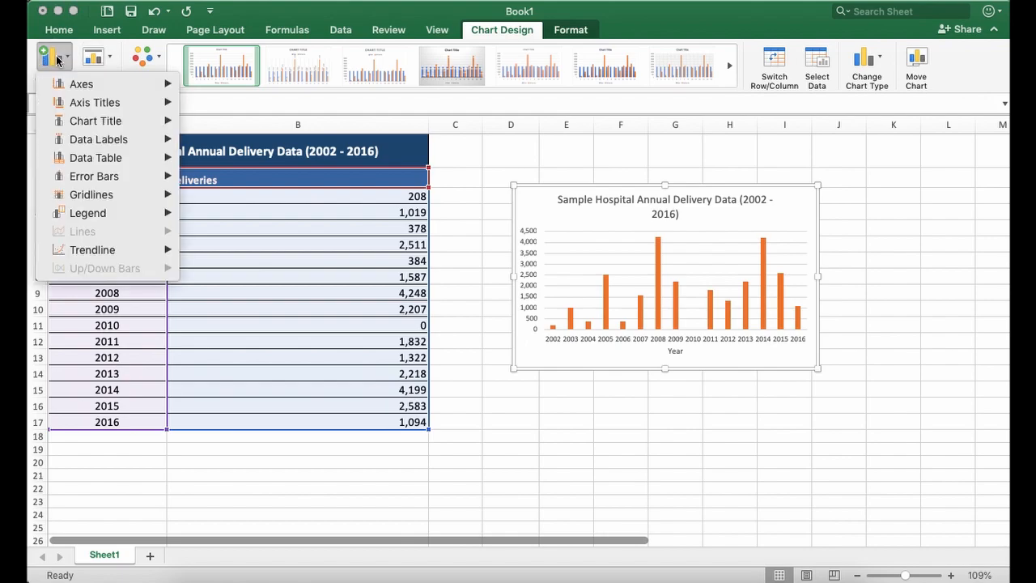
{"action": "mouse_move", "coordinate": [87, 87]}
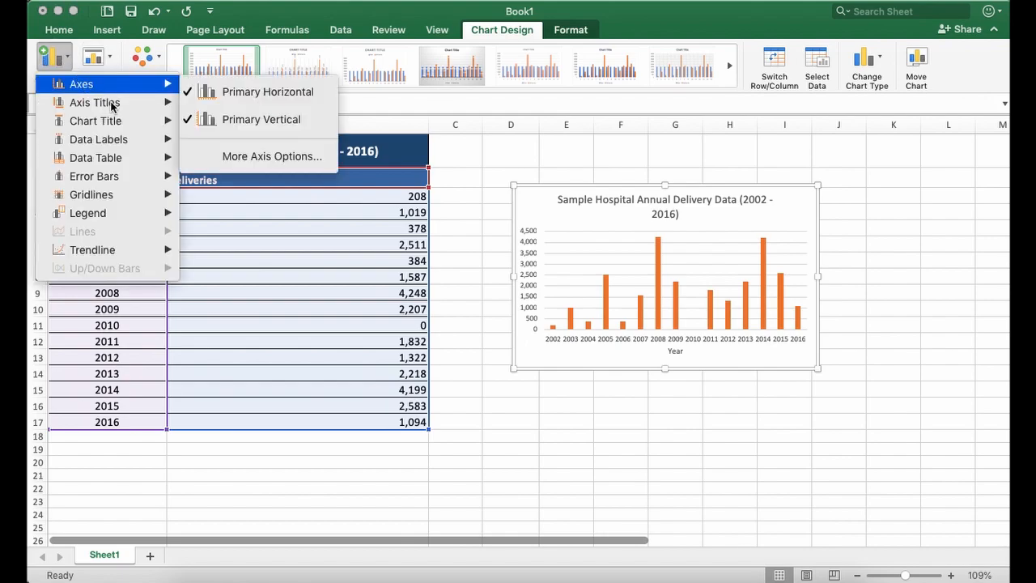
{"action": "mouse_move", "coordinate": [131, 102]}
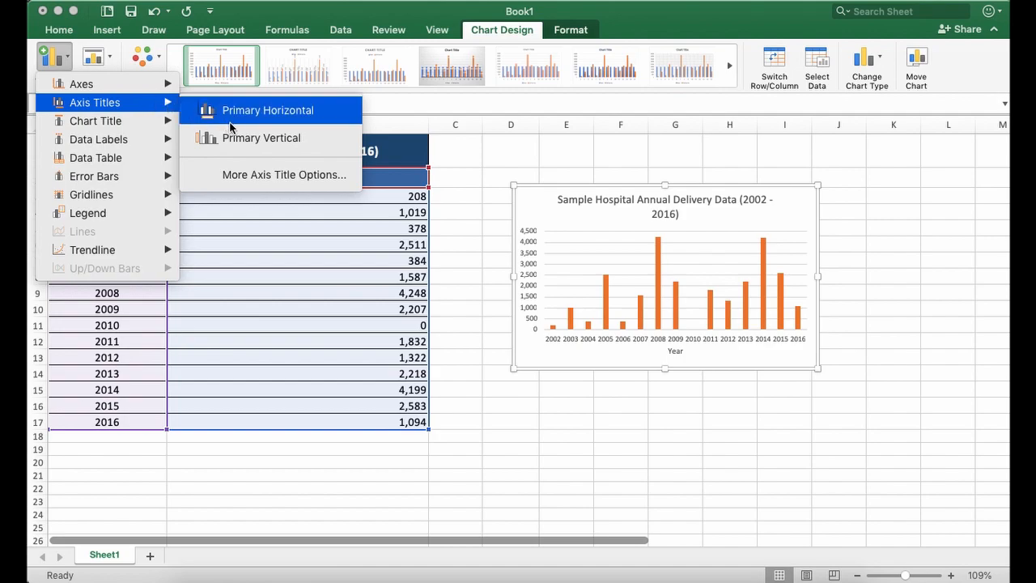
{"action": "left_click", "coordinate": [275, 144]}
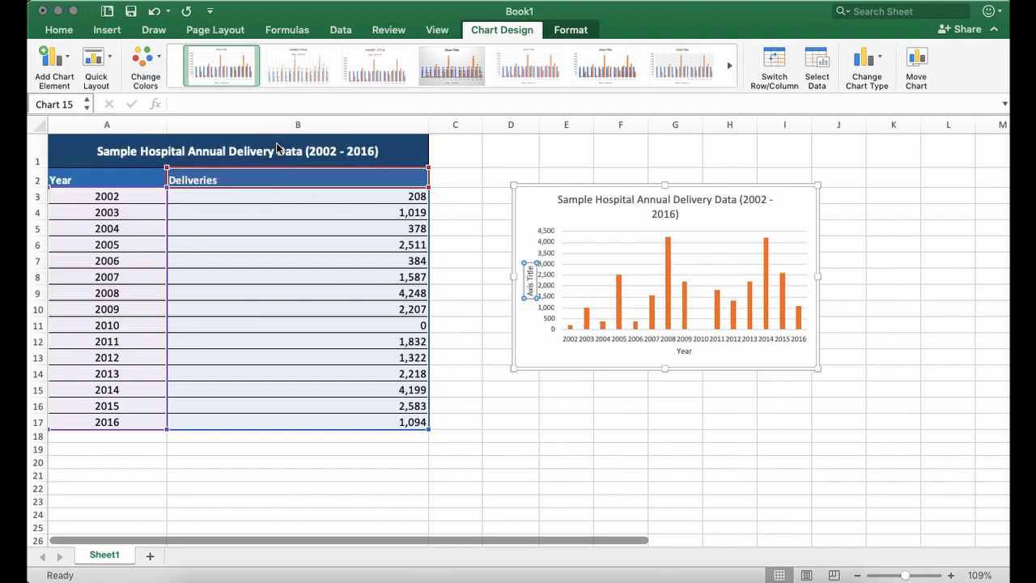
- Replace the vertical axis title's placeholder text with "Deliveries" and deselect the chart
{"action": "left_click", "coordinate": [530, 281]}
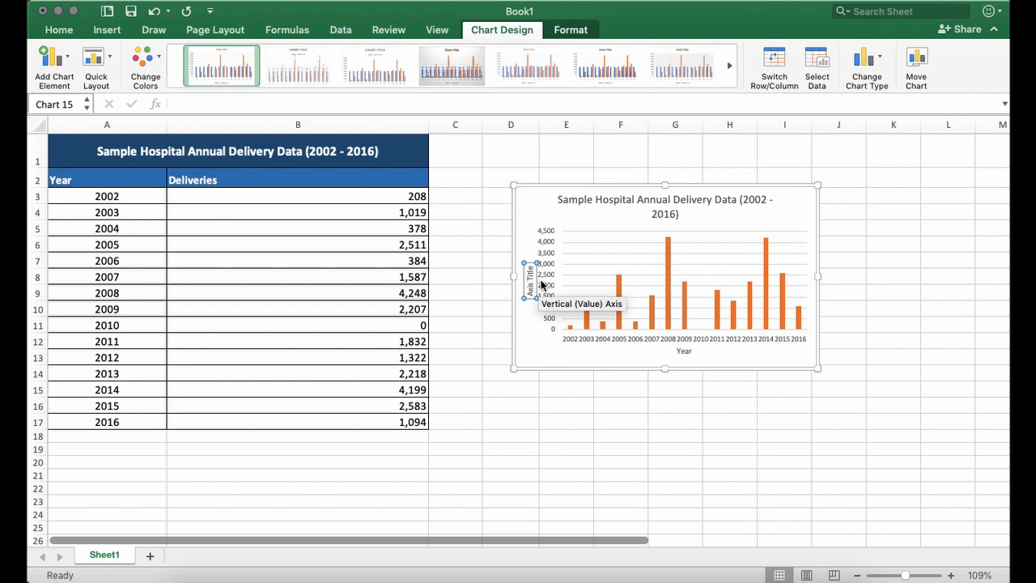
{"action": "key", "text": "super+a"}
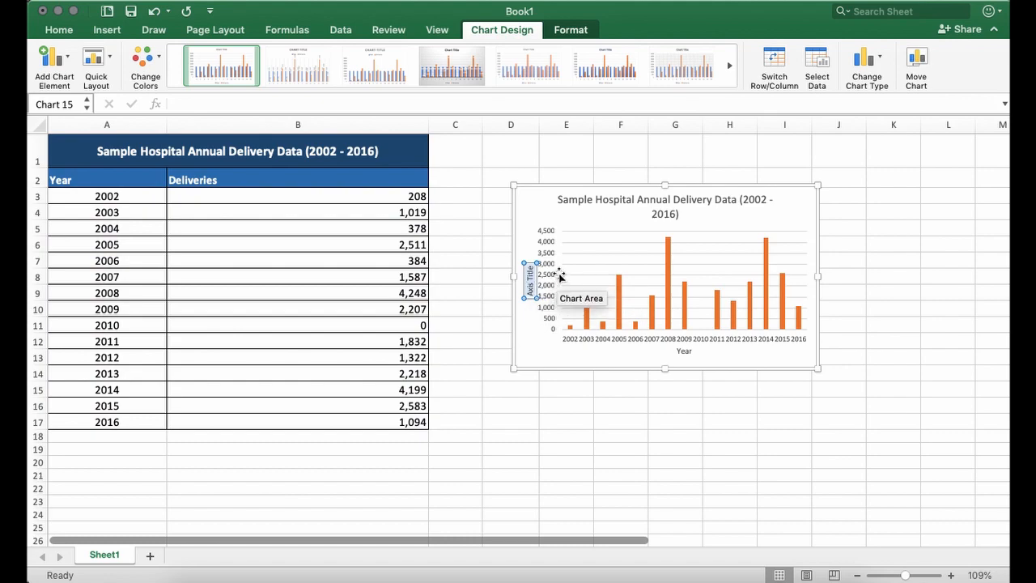
{"action": "key", "text": "BackSpace"}
{"action": "type", "text": "Deliveries"}
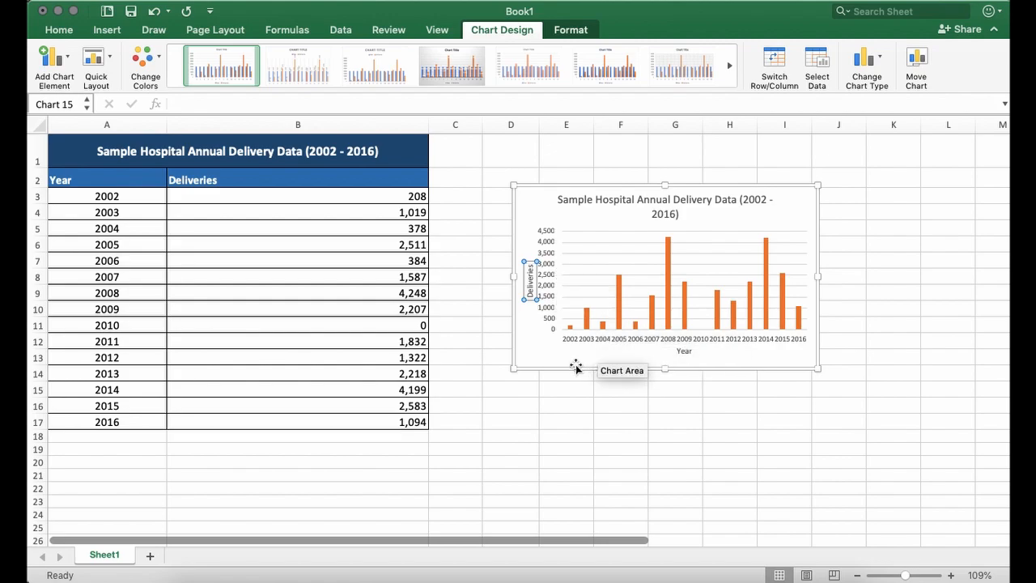
{"action": "left_click_drag", "start_coordinate": [545, 391], "coordinate": [548, 398]}
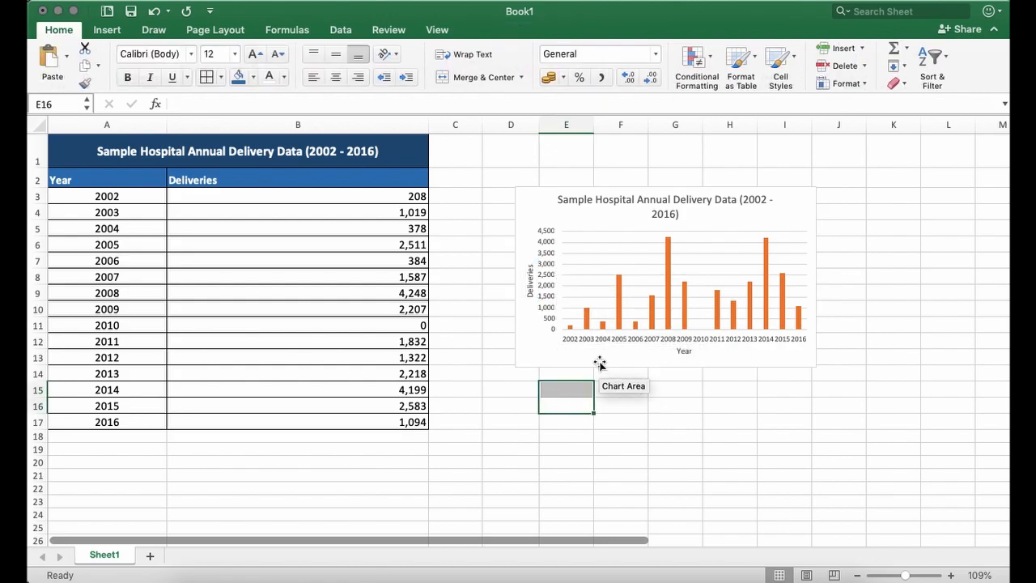
- Change the deliveries chart's colours to the blue monochromatic palette
{"action": "left_click", "coordinate": [645, 369]}
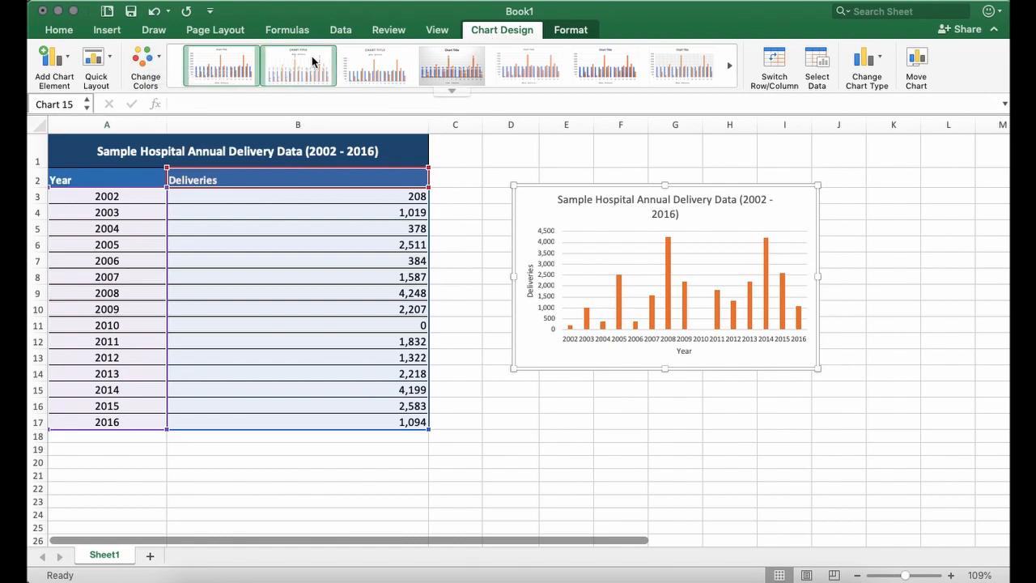
{"action": "left_click", "coordinate": [148, 61]}
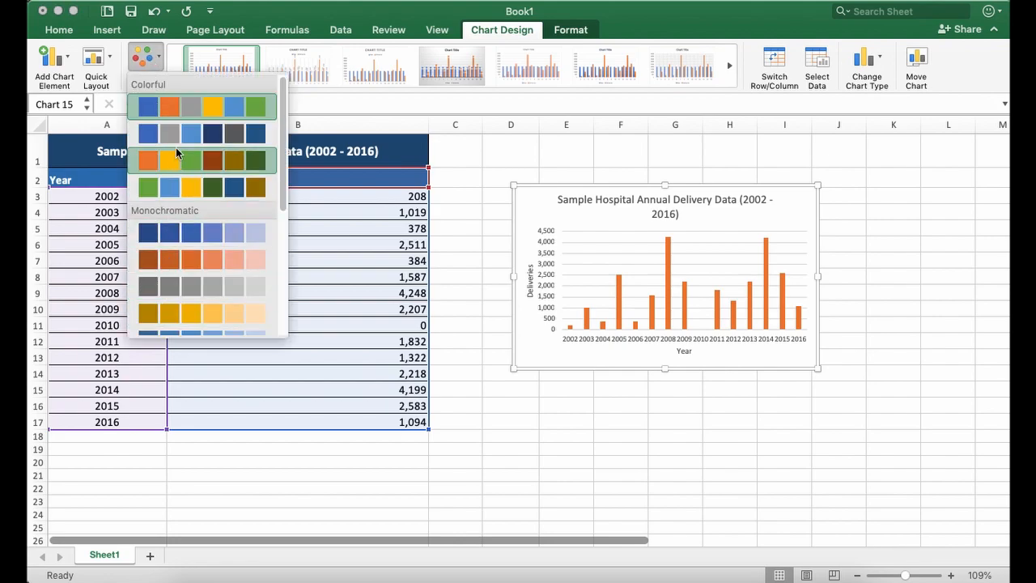
{"action": "left_click", "coordinate": [172, 235]}
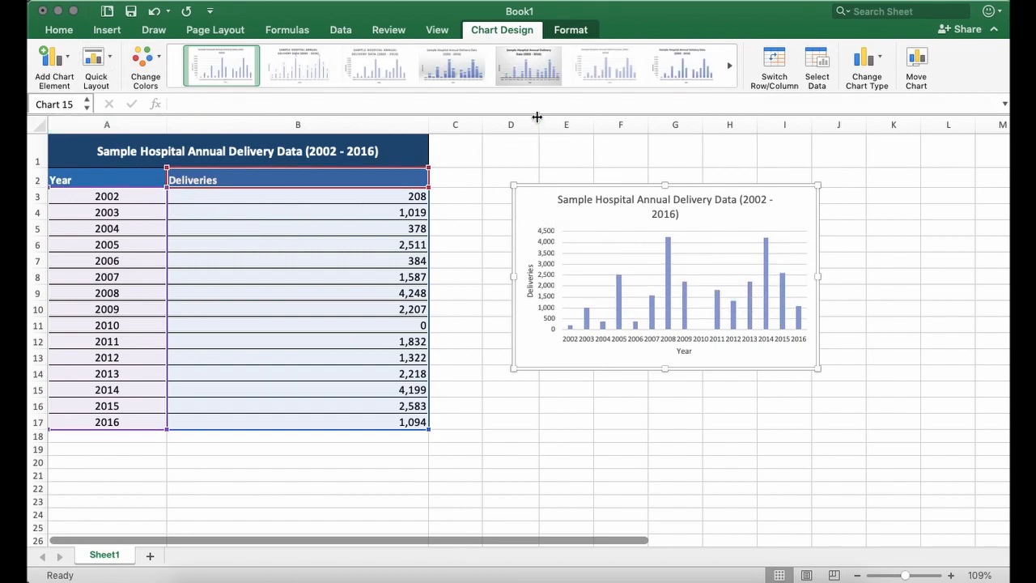
- Select the "Deliveries" series as the chart element to format and fill its columns with the lighter blue base theme colour
{"action": "left_click", "coordinate": [570, 30]}
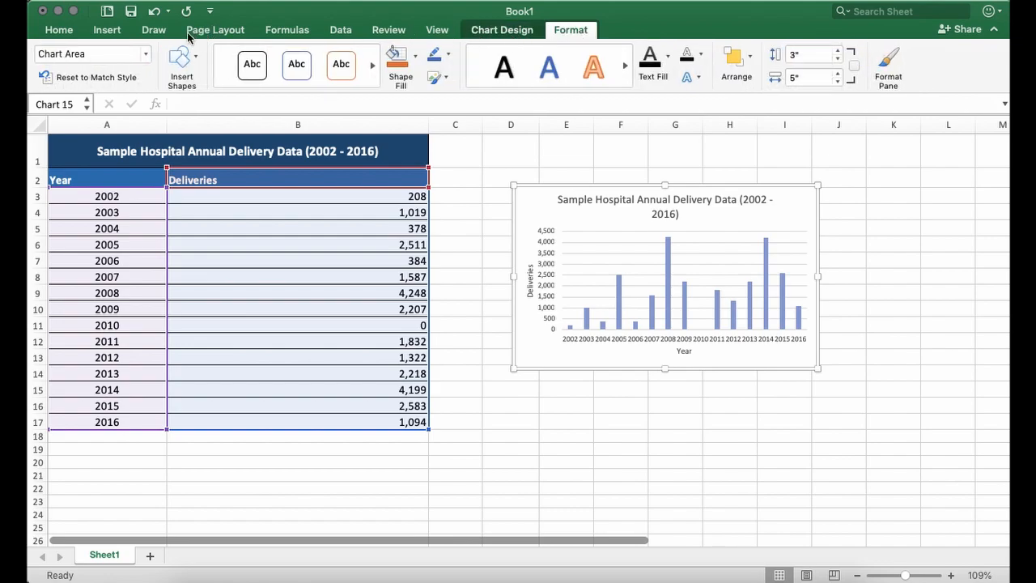
{"action": "left_click", "coordinate": [147, 56]}
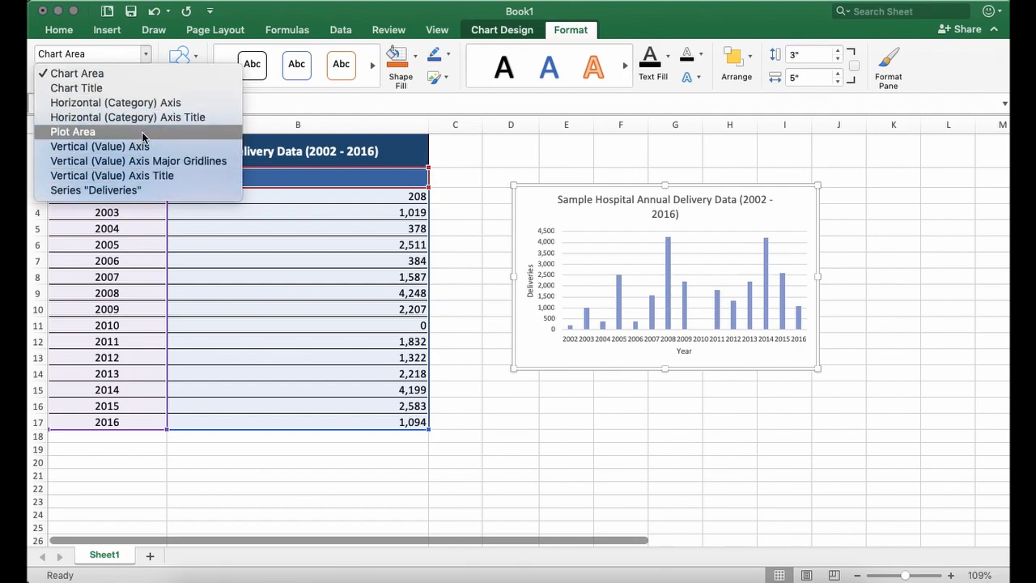
{"action": "left_click", "coordinate": [146, 190]}
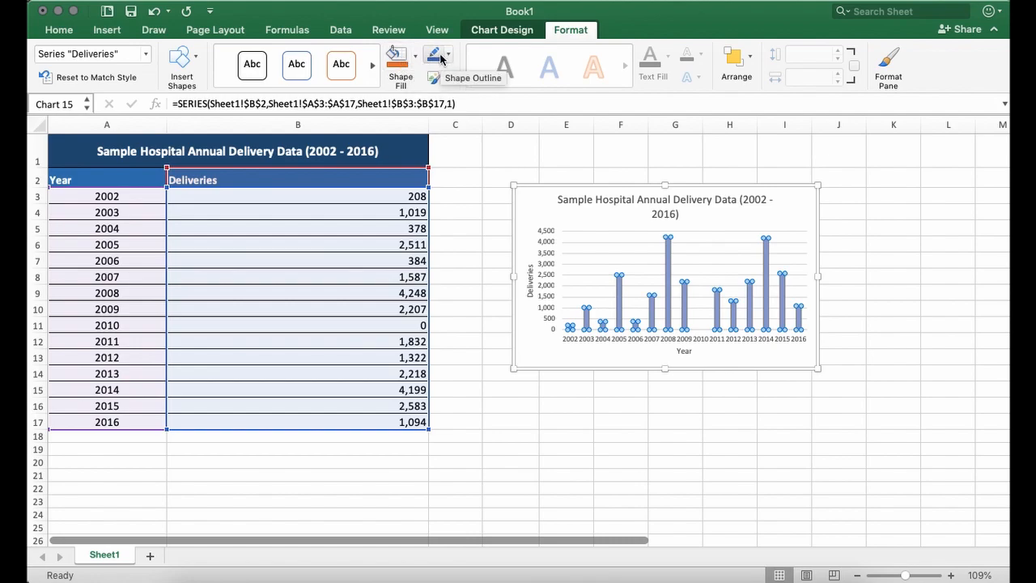
{"action": "mouse_move", "coordinate": [622, 296]}
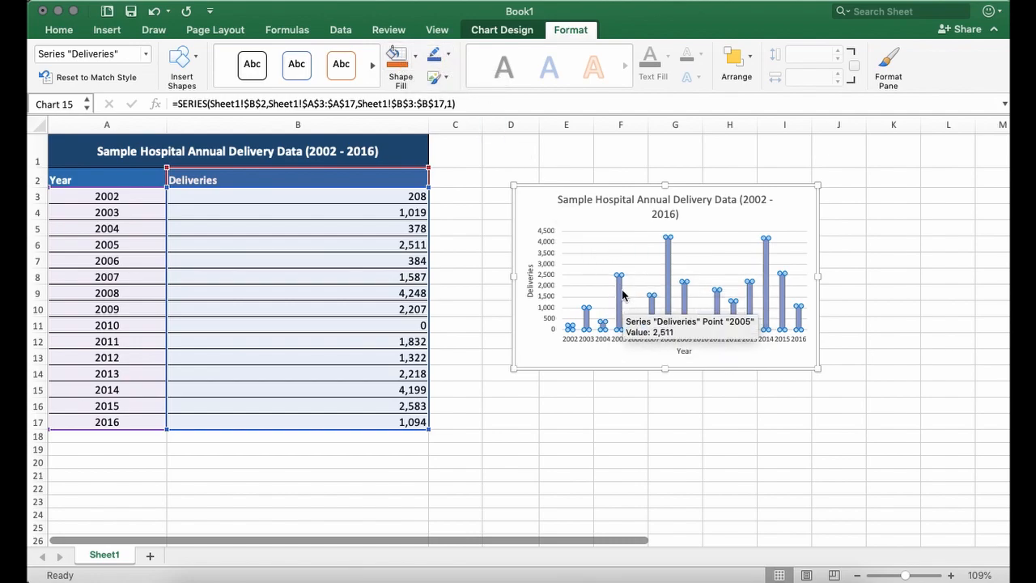
{"action": "mouse_move", "coordinate": [678, 314]}
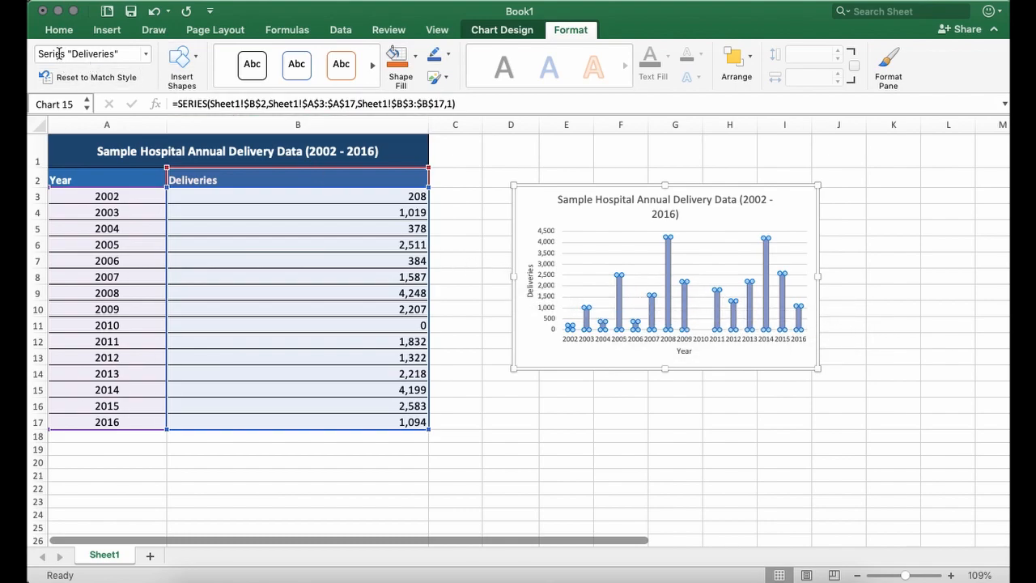
{"action": "mouse_move", "coordinate": [618, 325]}
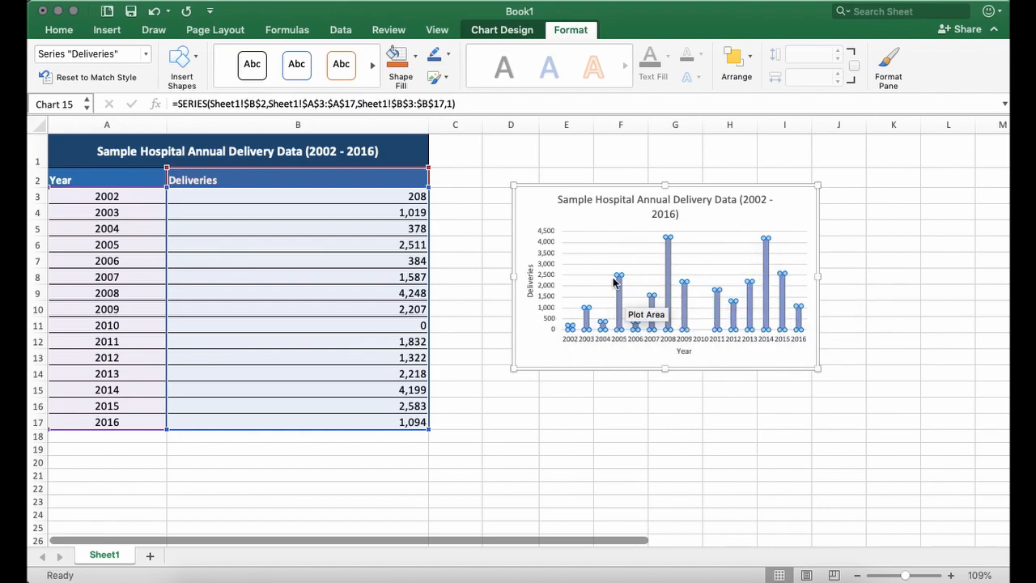
{"action": "left_click", "coordinate": [417, 55]}
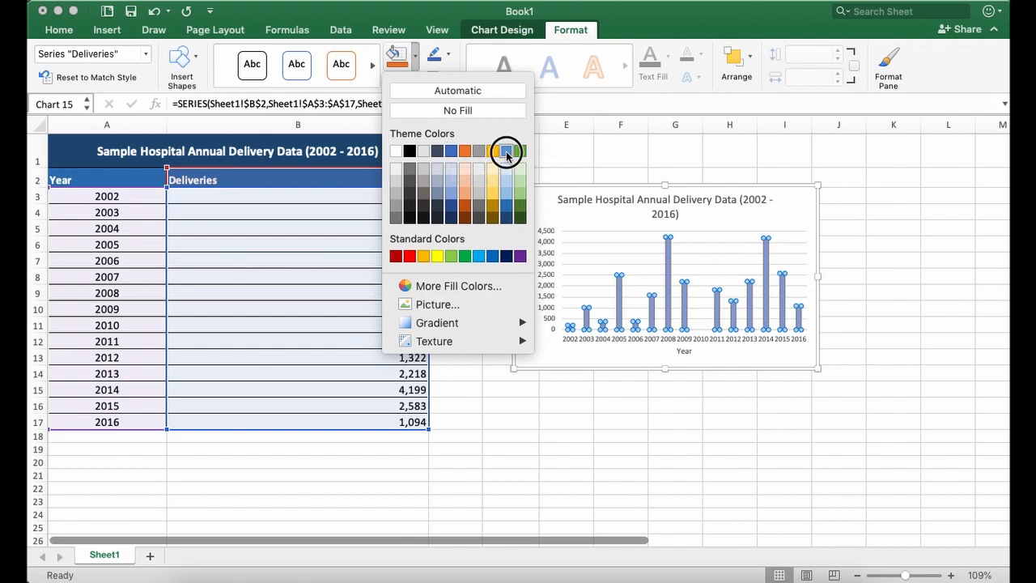
{"action": "left_click", "coordinate": [506, 151]}
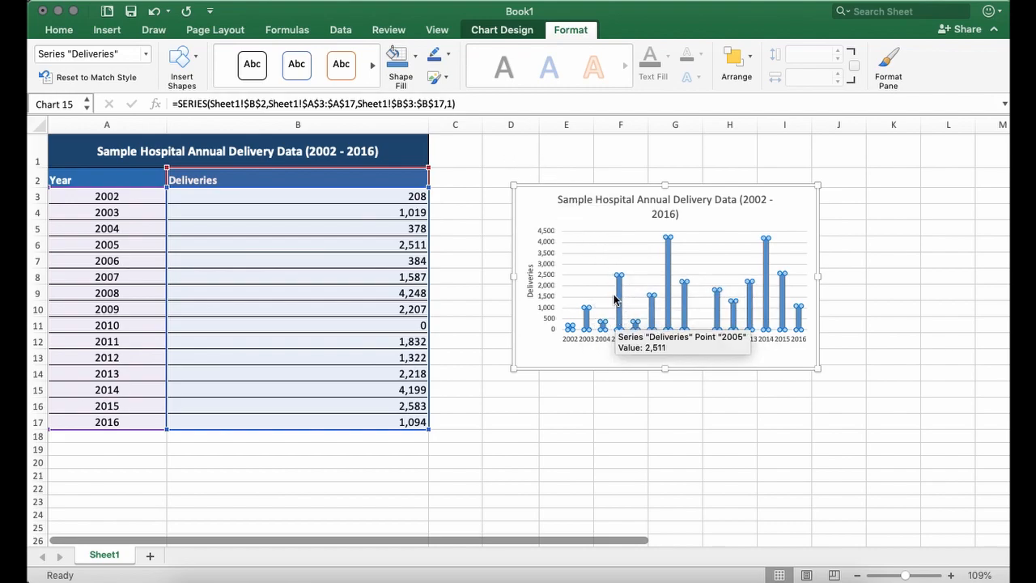
- Outline the "Deliveries" columns in the darkest shade of the same blue theme colour, check the borders up close and deselect the chart
{"action": "left_click", "coordinate": [448, 56]}
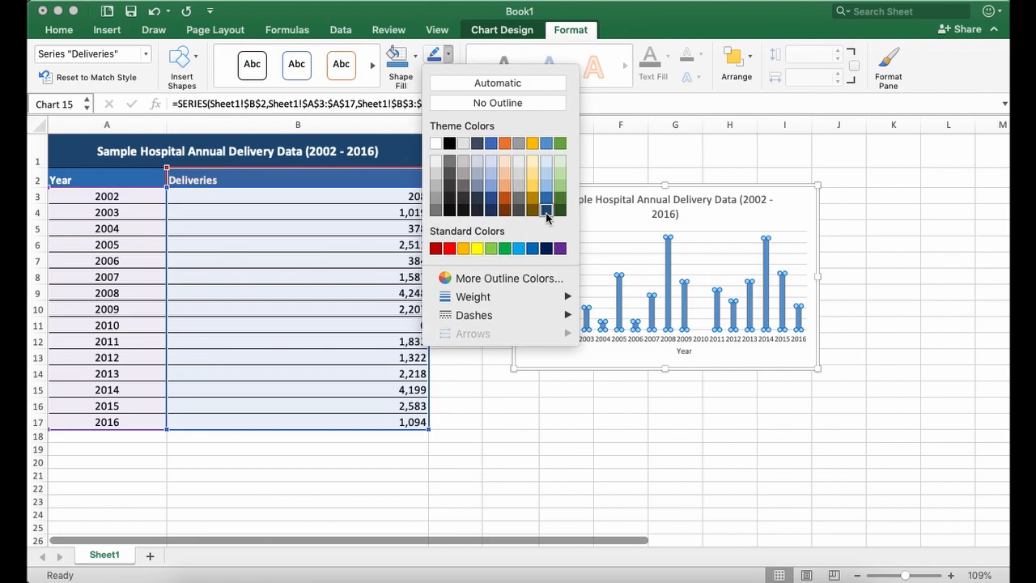
{"action": "left_click", "coordinate": [546, 212]}
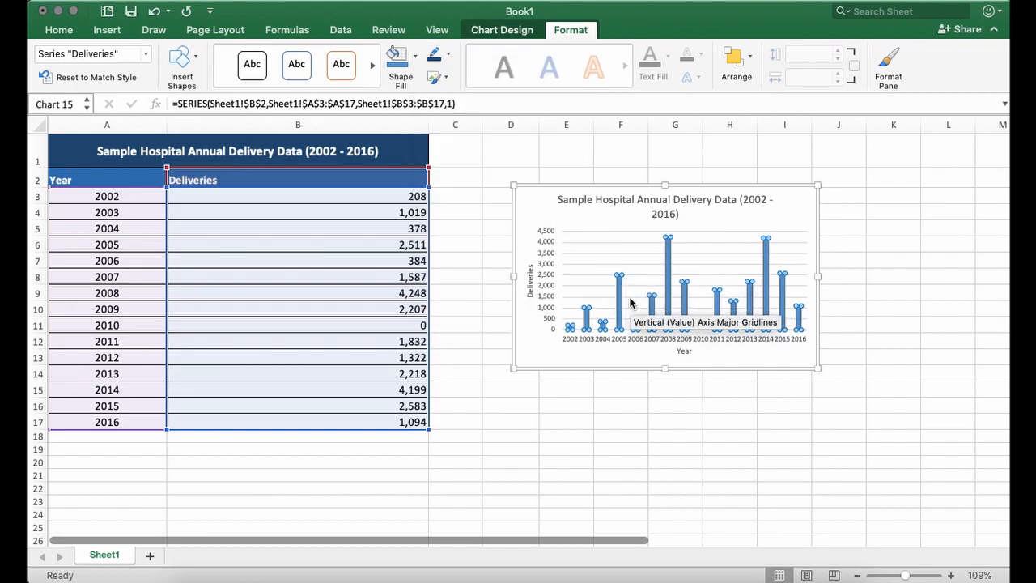
{"action": "scroll", "coordinate": [633, 302], "scroll_direction": "up", "scroll_amount": 10}
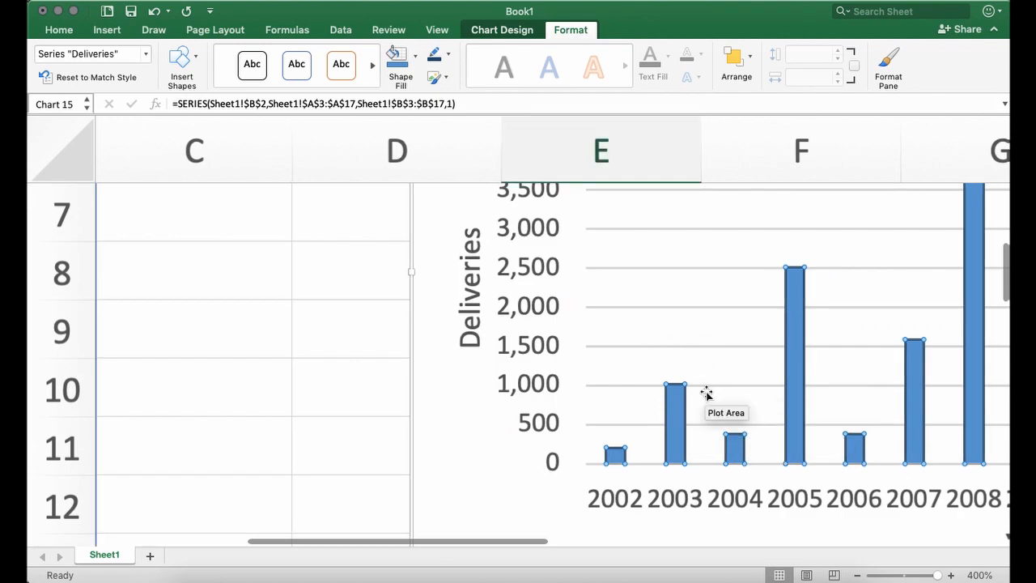
{"action": "left_click", "coordinate": [716, 413]}
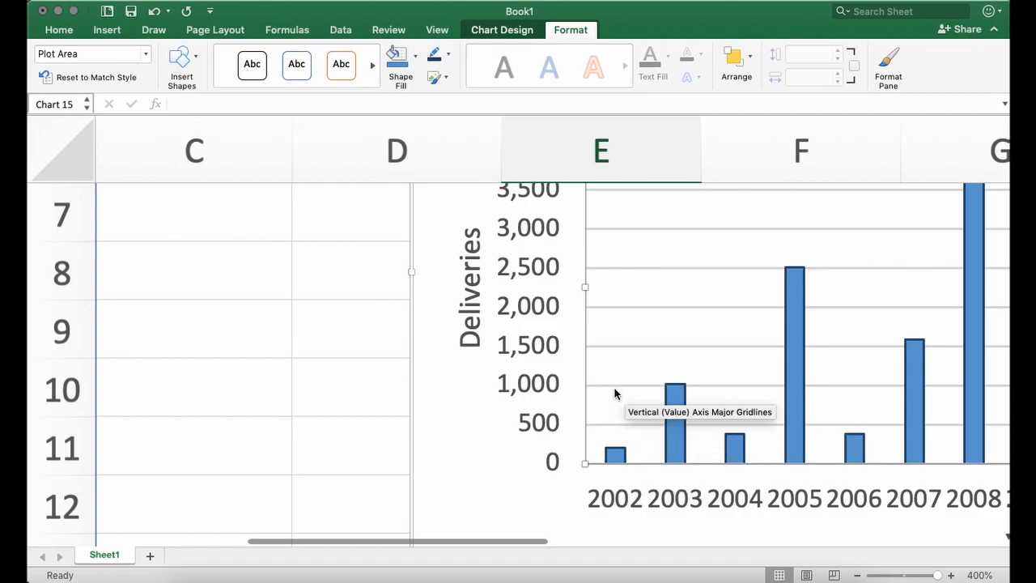
{"action": "scroll", "coordinate": [615, 394], "scroll_direction": "down", "scroll_amount": 10}
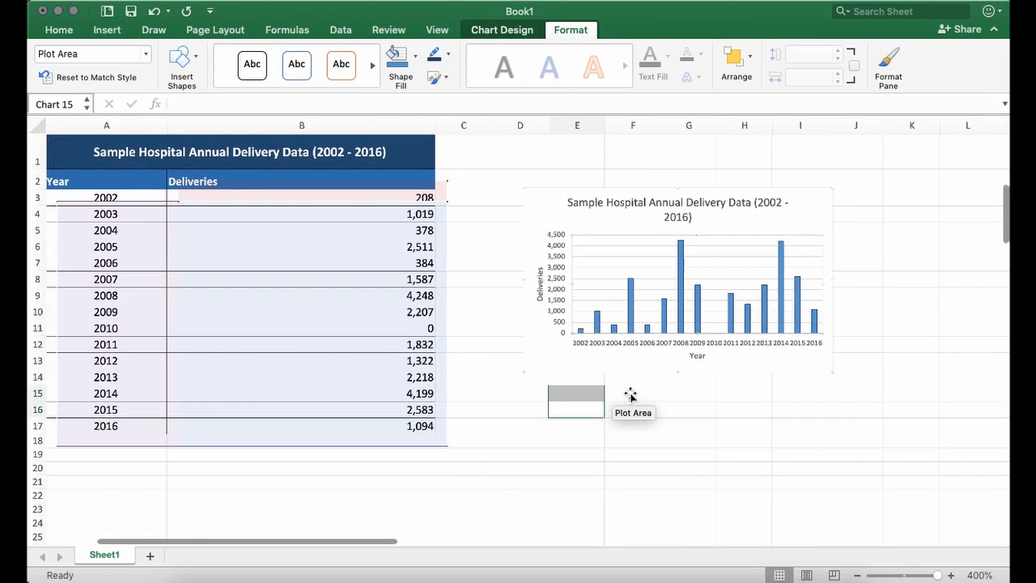
{"action": "left_click", "coordinate": [511, 402]}
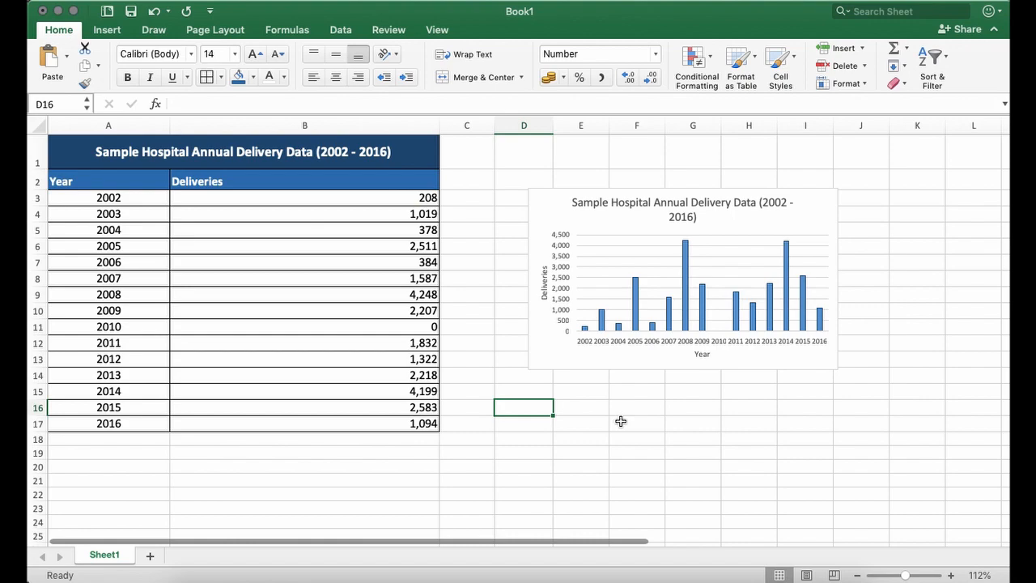
- Select the whole deliveries chart
{"action": "left_click", "coordinate": [548, 354]}
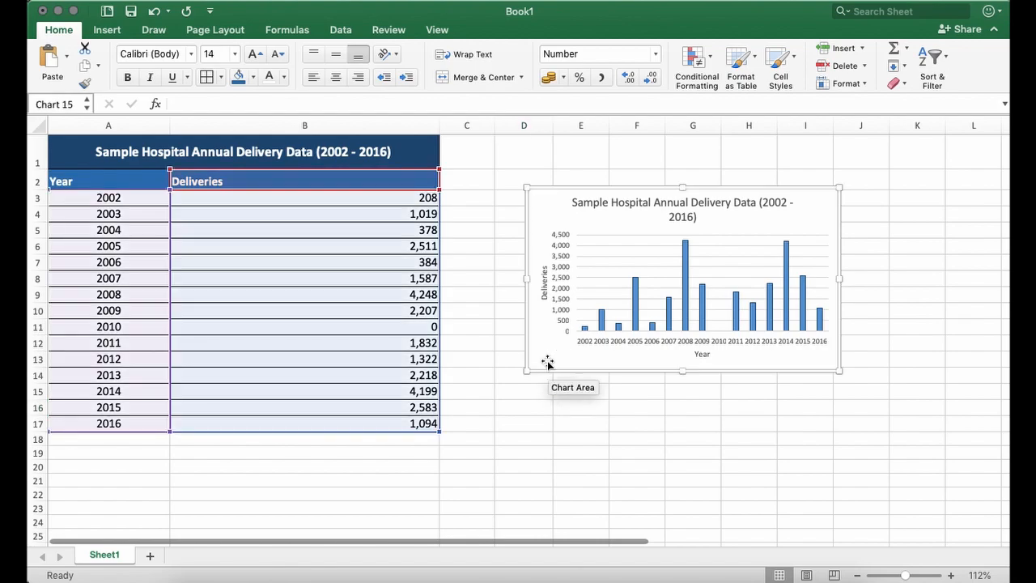